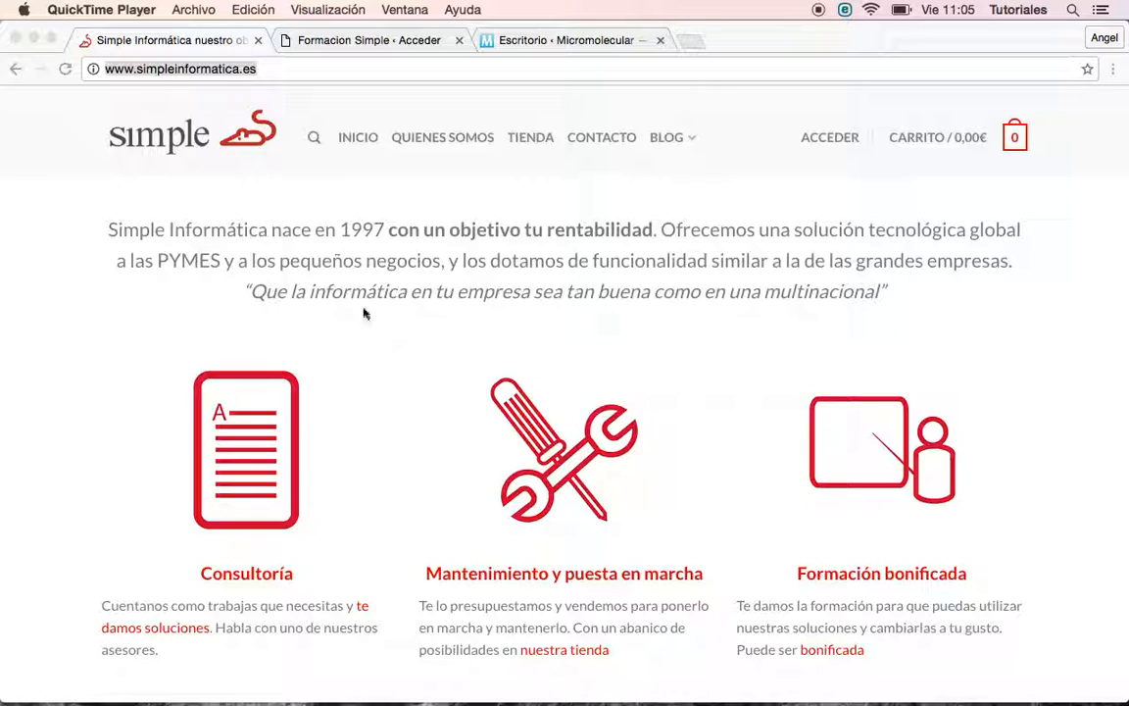
Switch to the 'Formacion Simple · Acceder' browser tab to show the WordPress login page
{"action": "left_click", "coordinate": [360, 44]}
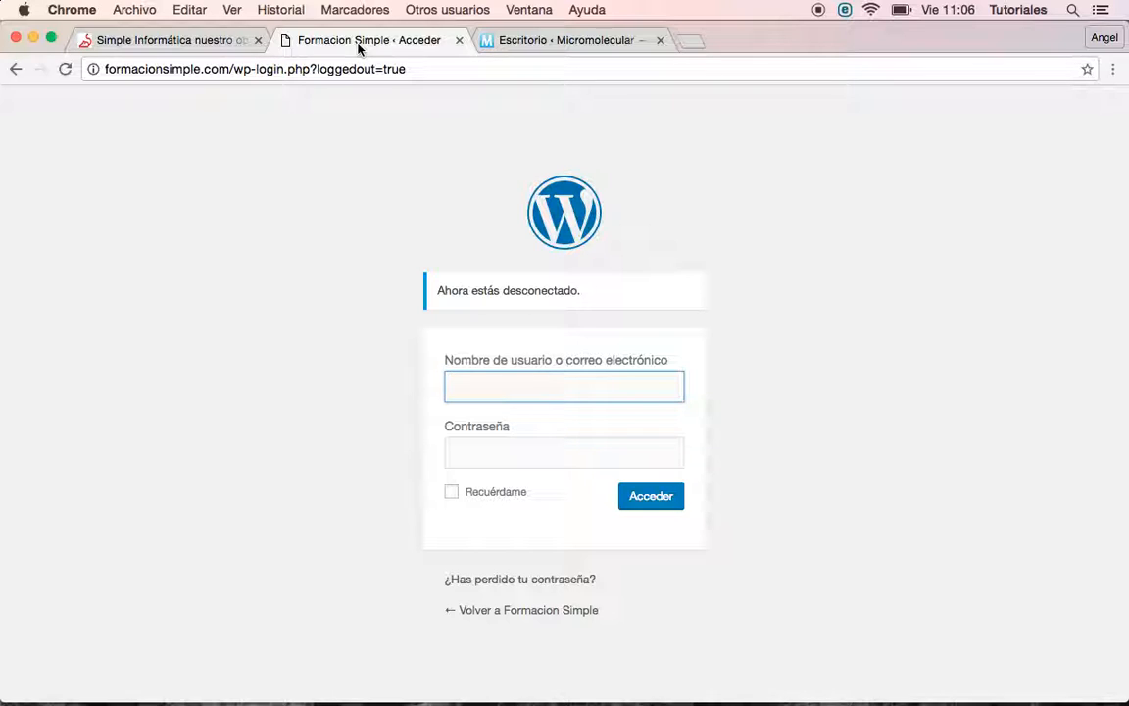
Sign in to Formacion Simple with the administrator username and password
{"action": "type", "text": "Admin"}
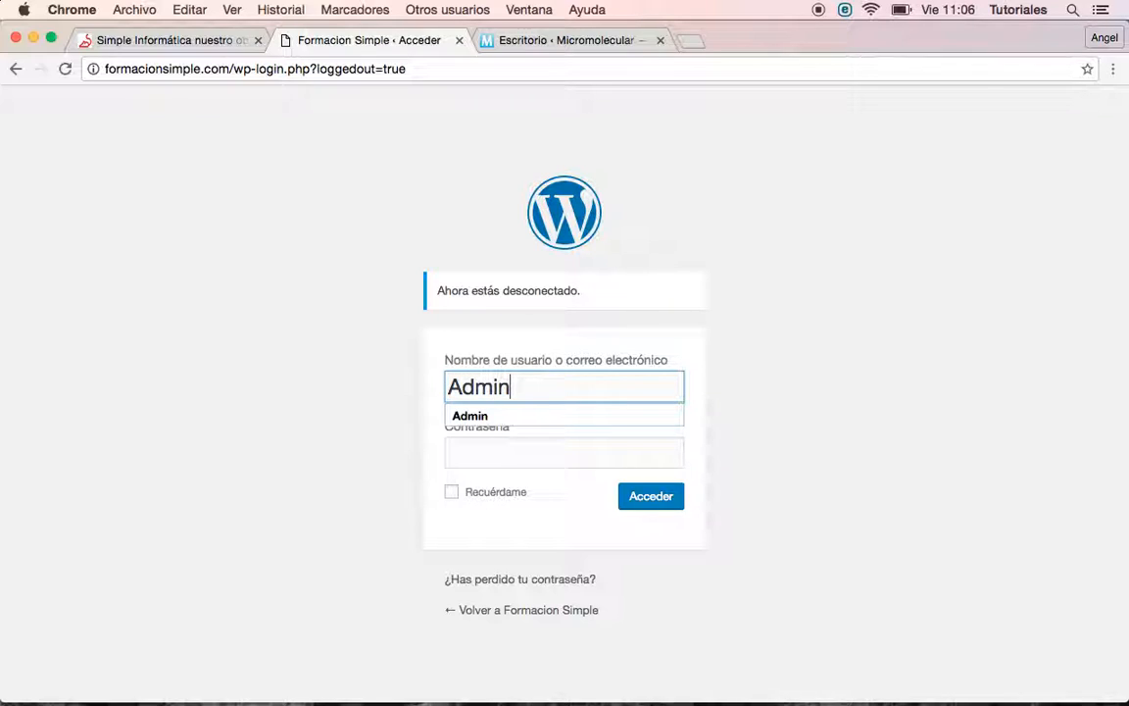
{"action": "key", "text": "Tab"}
{"action": "type", "text": "•••••••••••"}
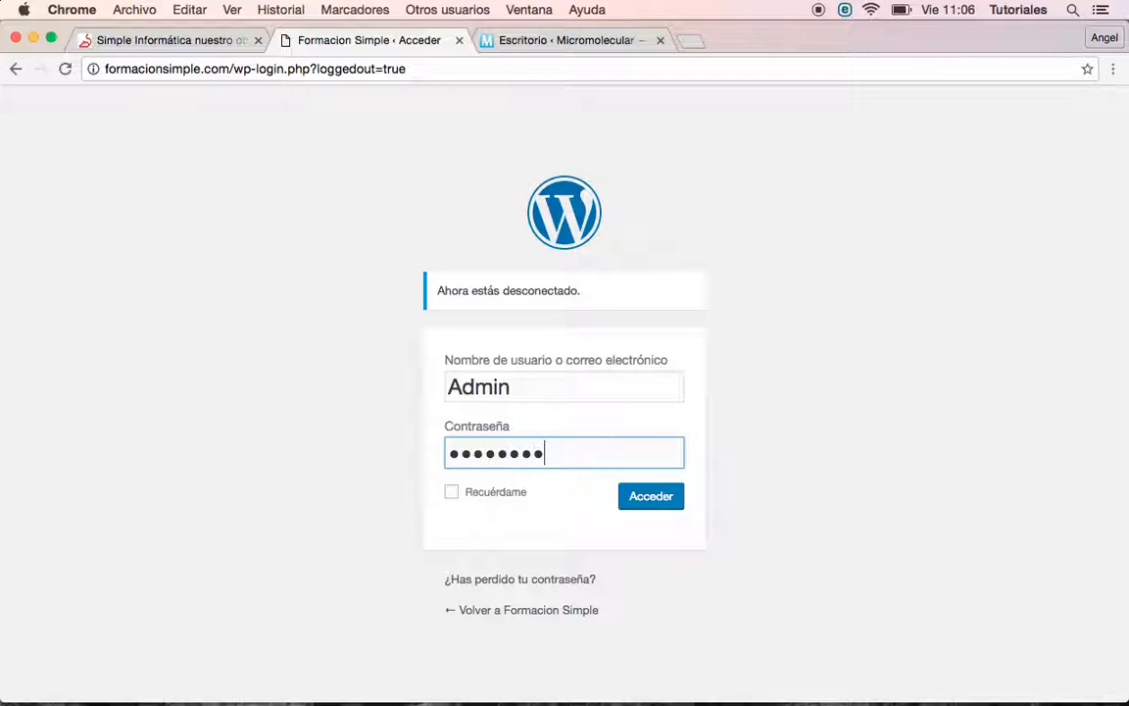
{"action": "key", "text": "Return"}
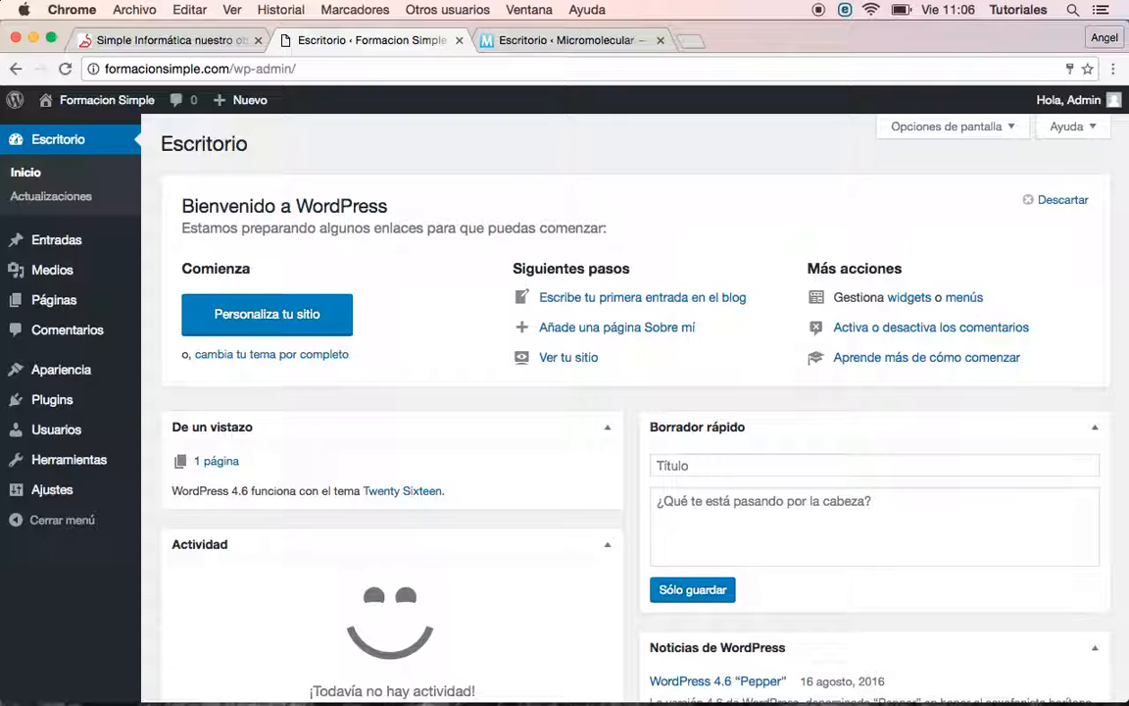
Start a new post from Entradas > Añadir nueva
{"action": "mouse_move", "coordinate": [55, 244]}
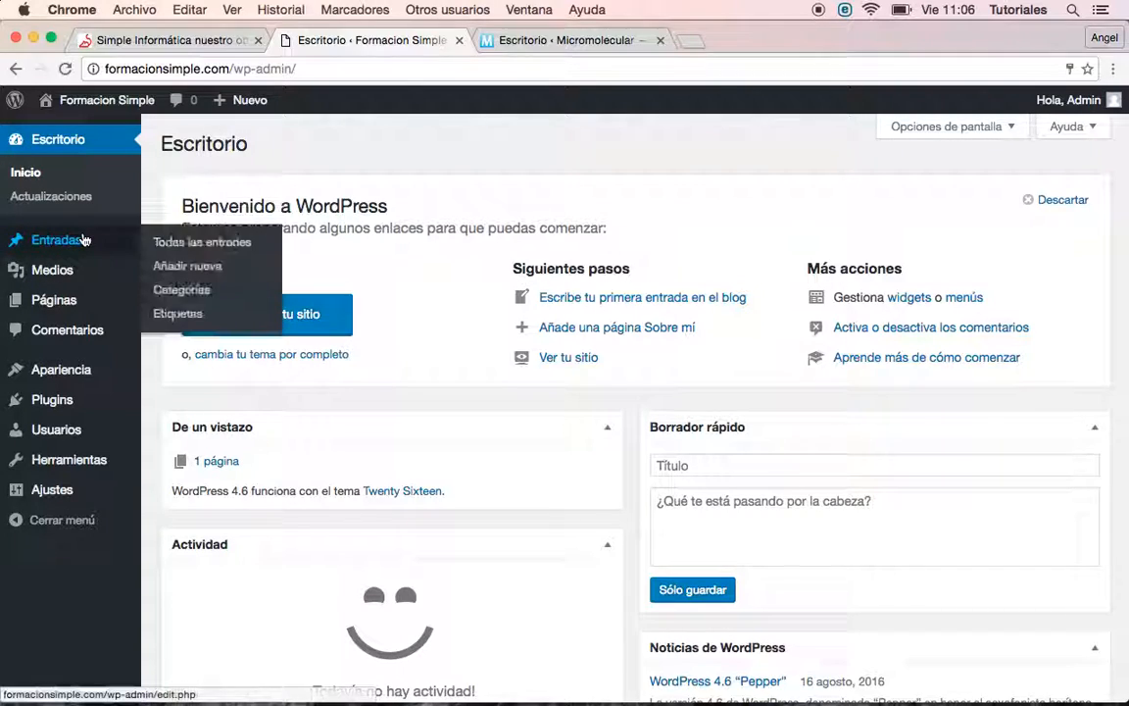
{"action": "left_click", "coordinate": [183, 267]}
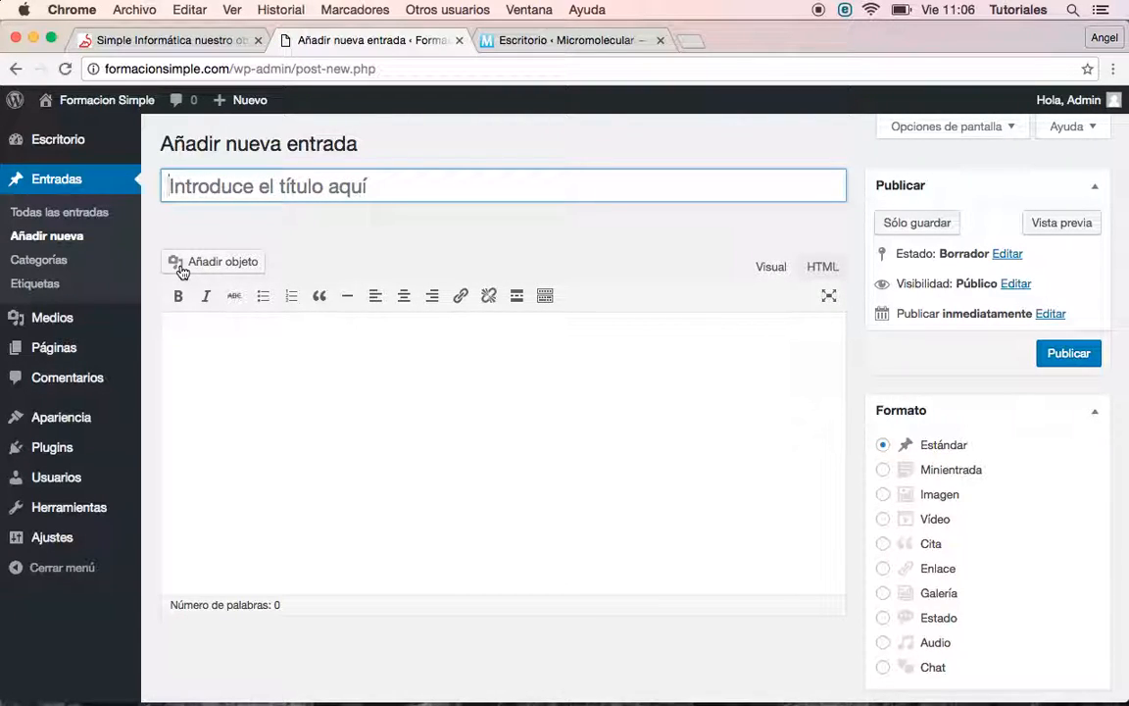
Publish a post titled 'Ejemplo 1' with the body text 'Hola Mundo.'
{"action": "type", "text": "Ej"}
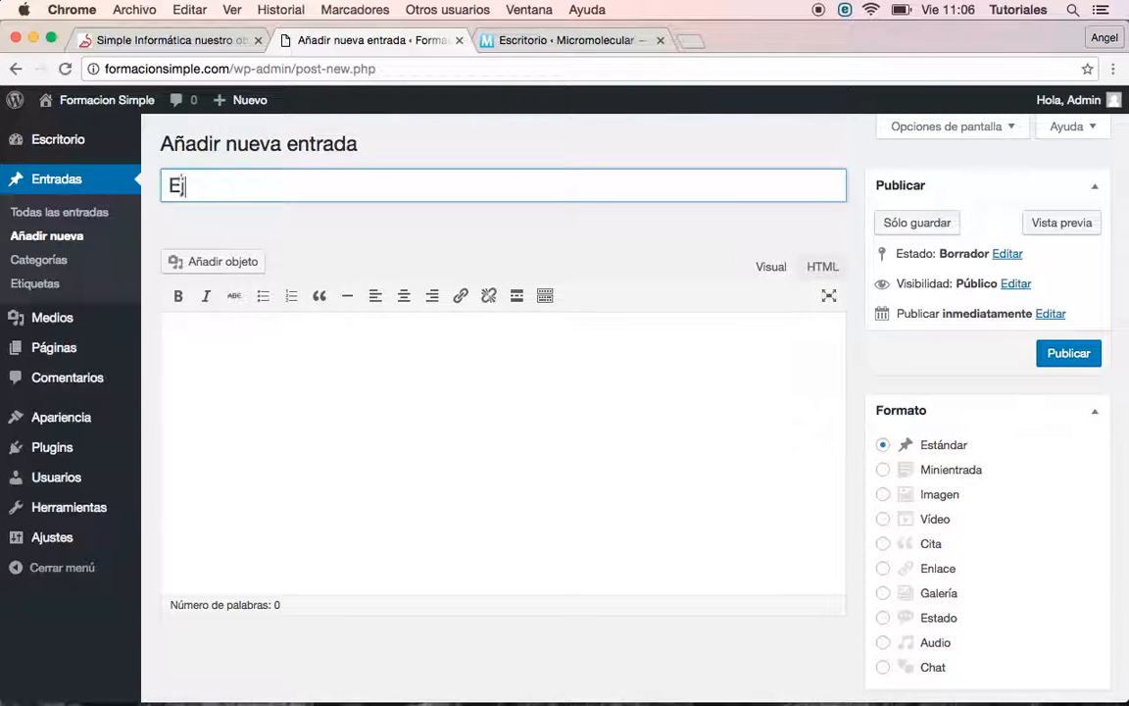
{"action": "type", "text": "emplo 1"}
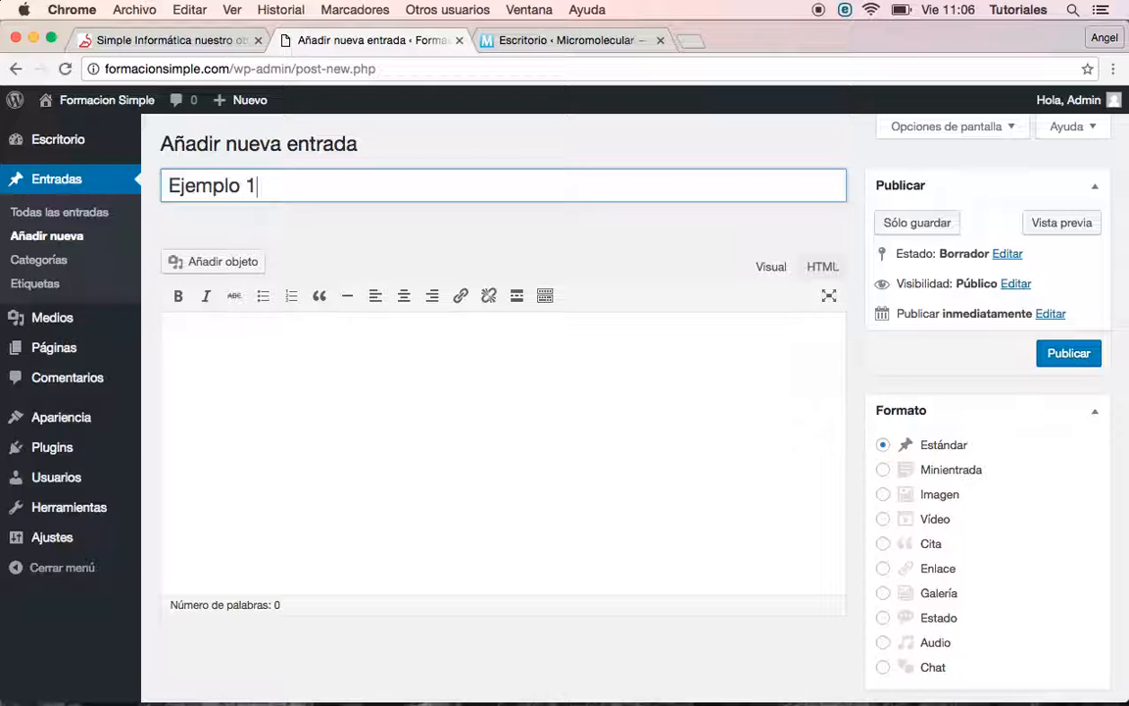
{"action": "left_click", "coordinate": [264, 435]}
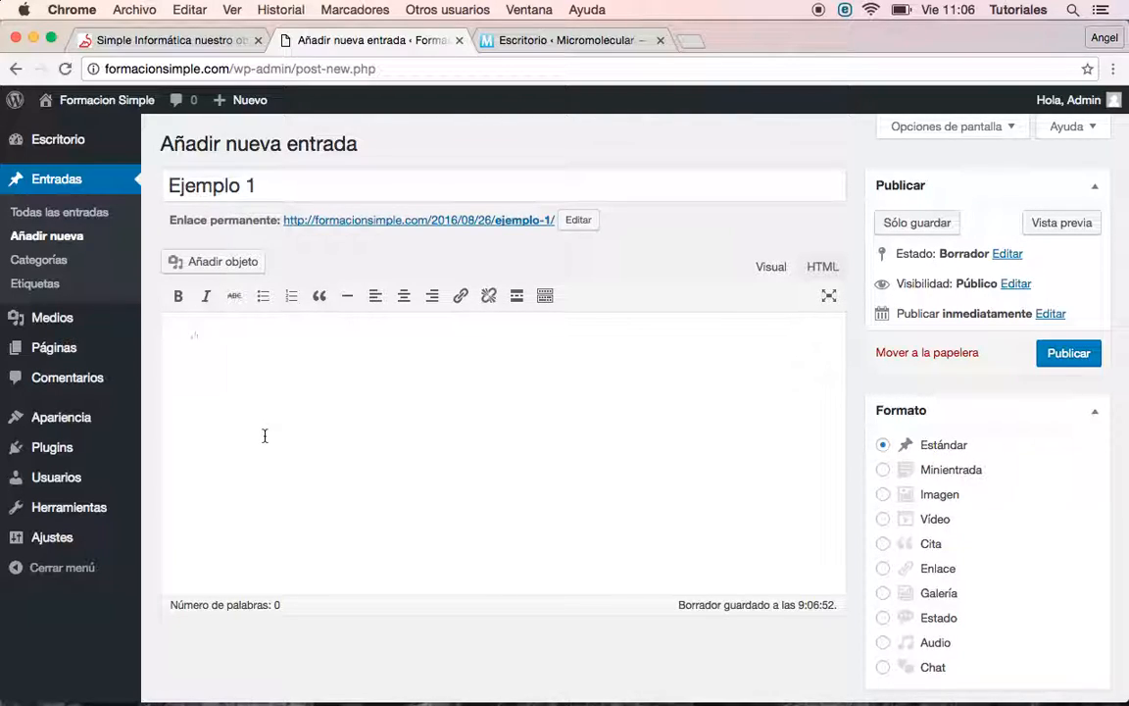
{"action": "type", "text": "Hola Mundo."}
{"action": "key", "text": "Return"}
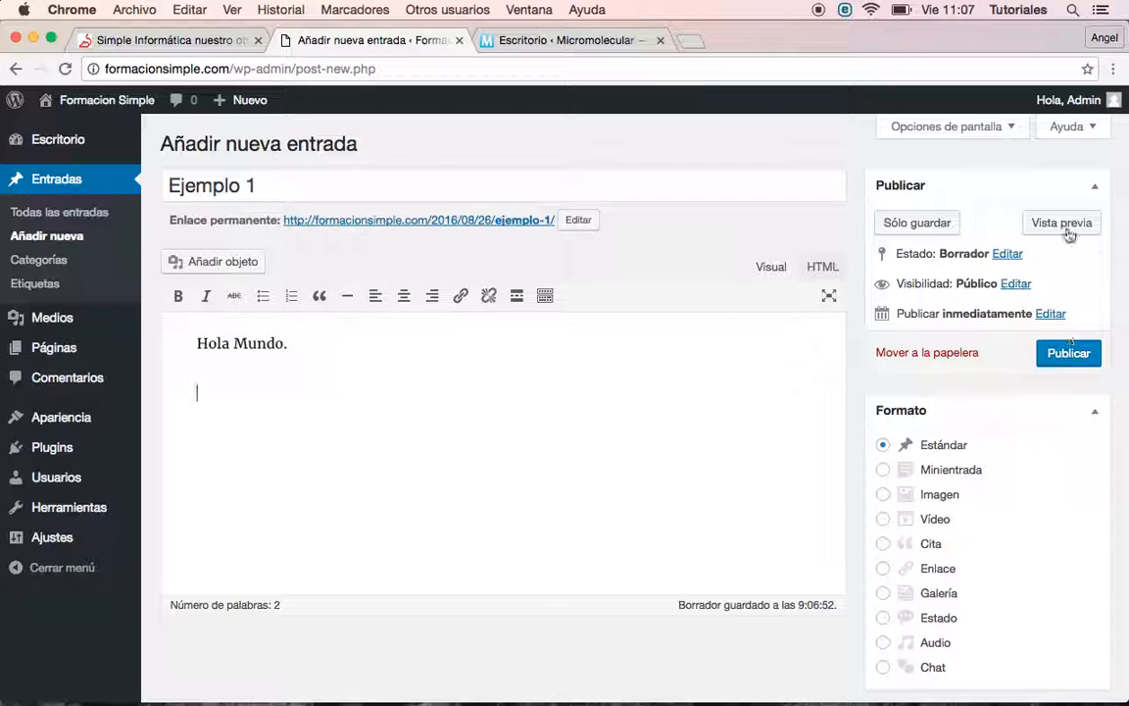
{"action": "left_click", "coordinate": [1068, 355]}
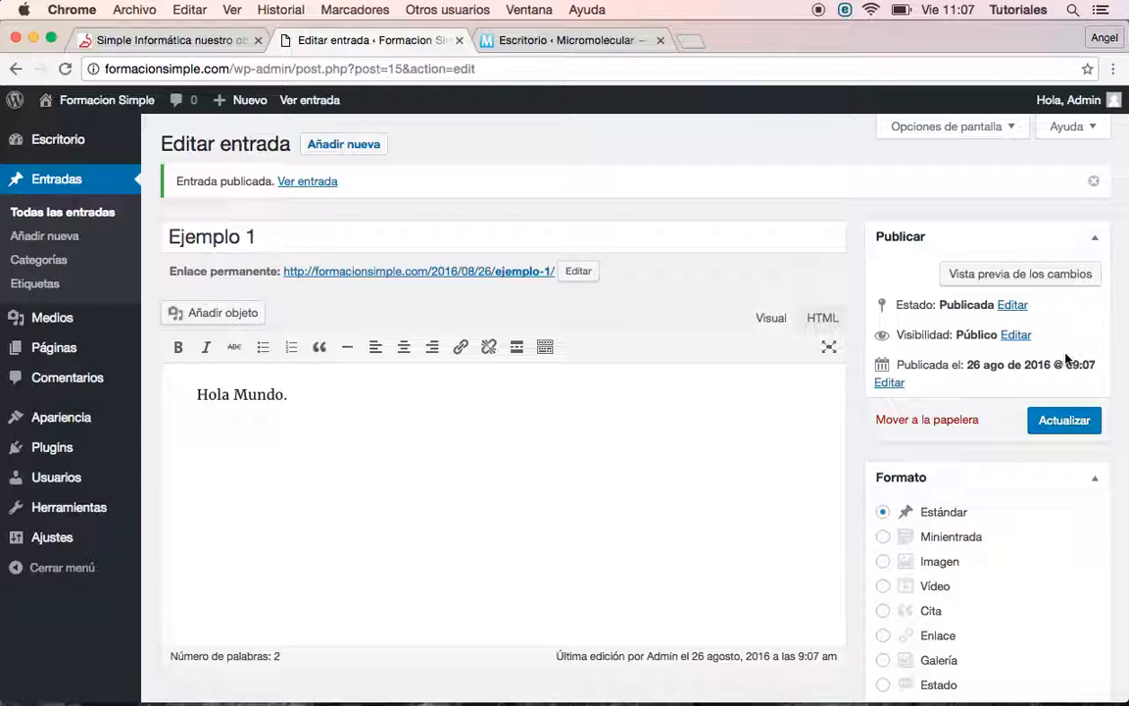
Preview Ejemplo 1 in a new tab, then put the cursor below 'Hola Mundo.' in the editor
{"action": "left_click", "coordinate": [1055, 275]}
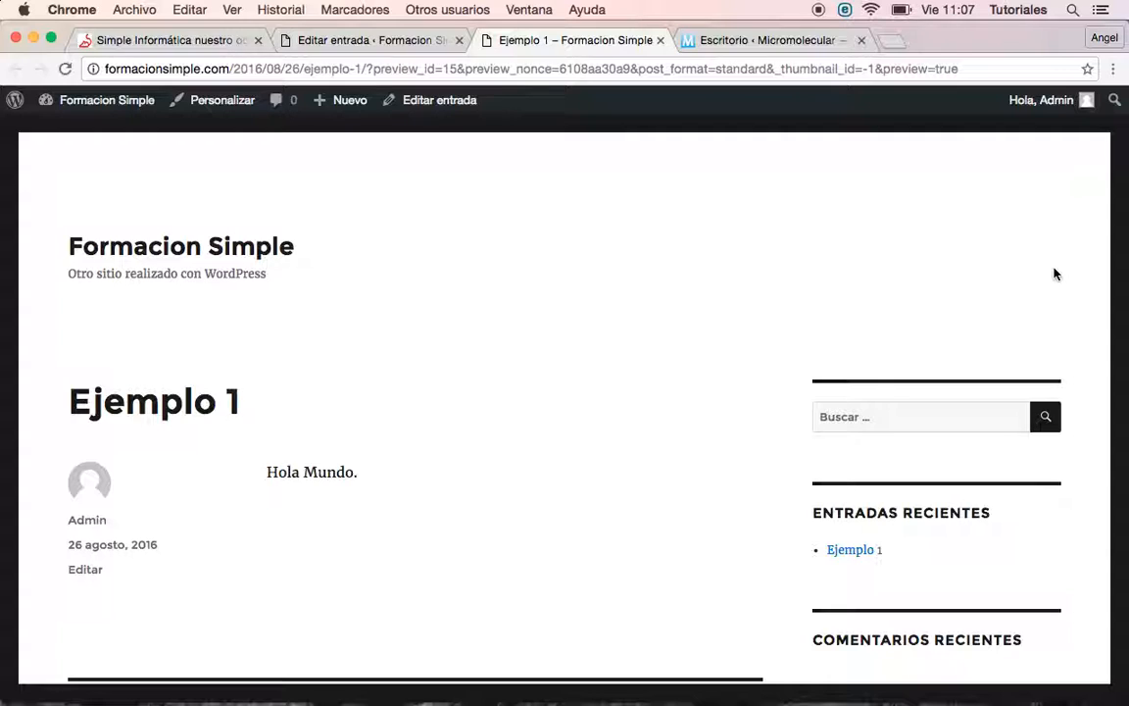
{"action": "left_click", "coordinate": [378, 43]}
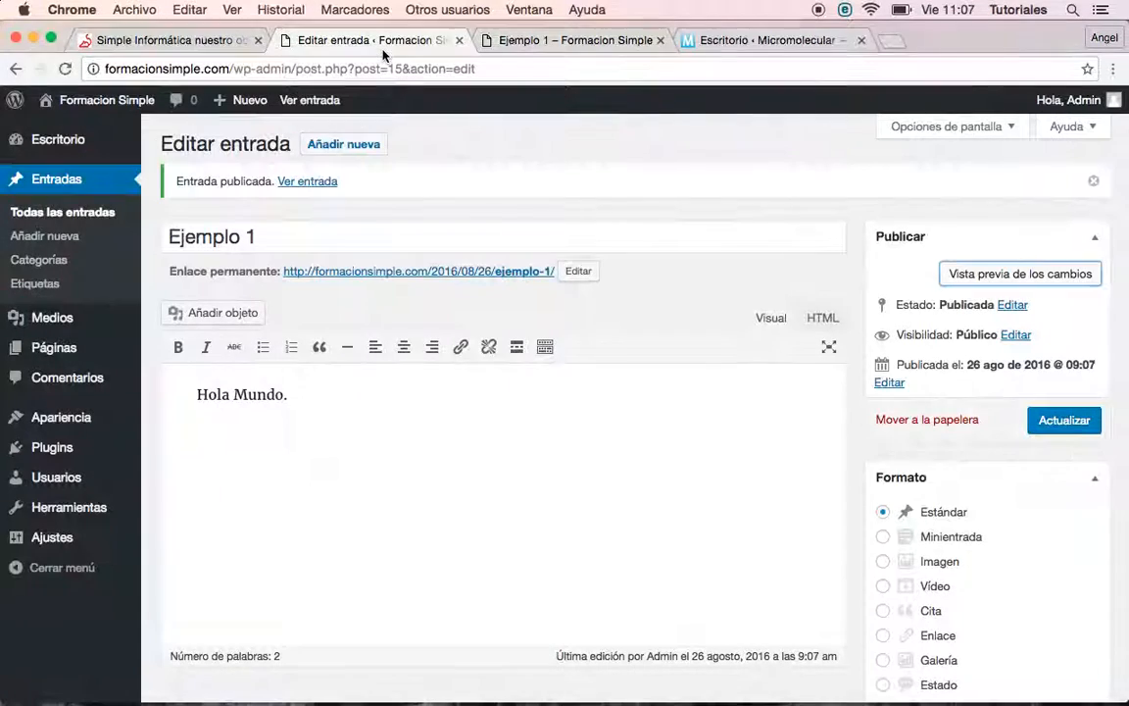
{"action": "left_click", "coordinate": [397, 419]}
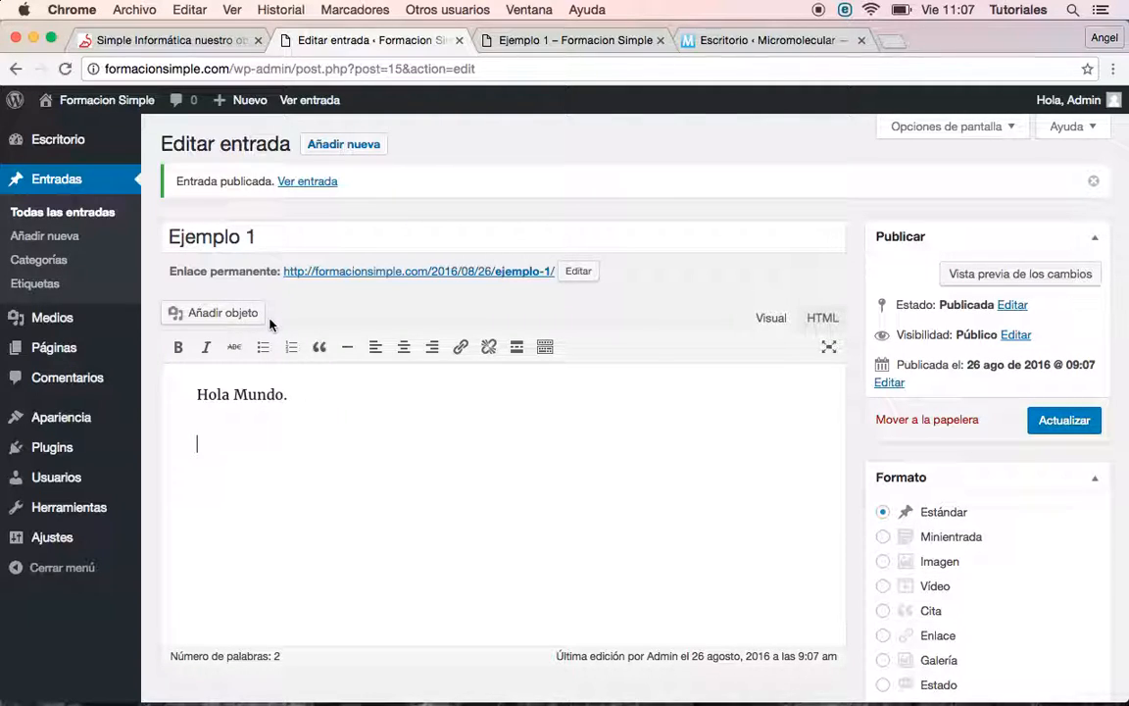
Insert the Paisaje.jpg beach image from the media library below 'Hola Mundo.'
{"action": "left_click", "coordinate": [243, 314]}
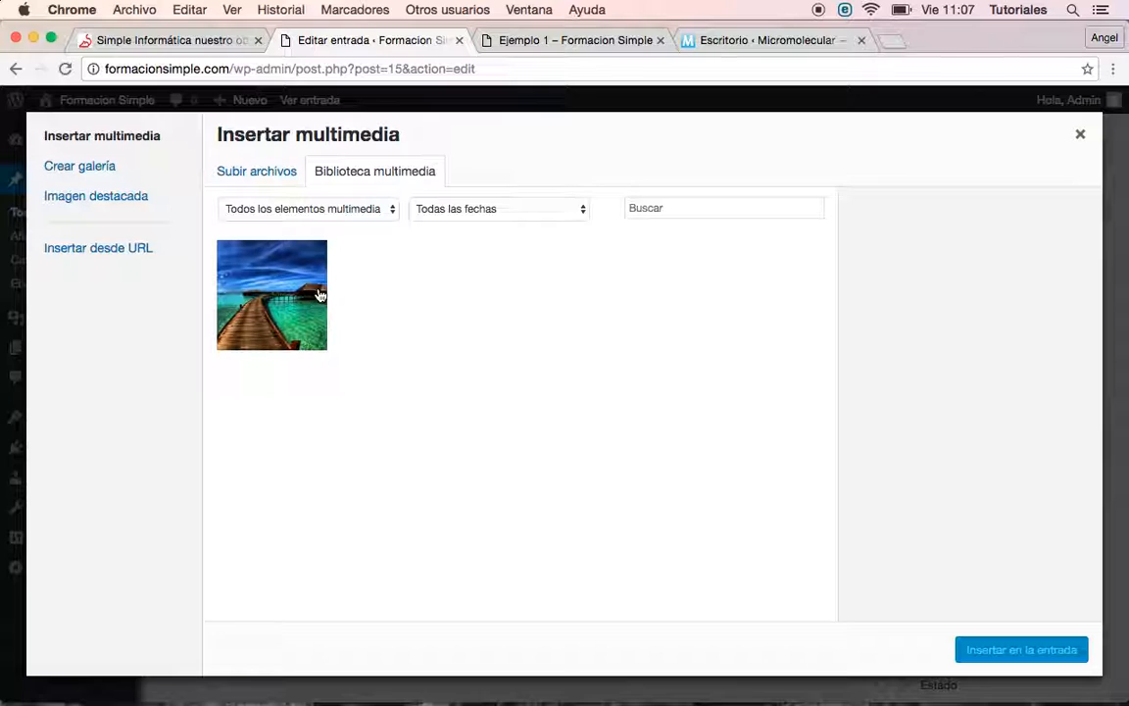
{"action": "left_click", "coordinate": [262, 182]}
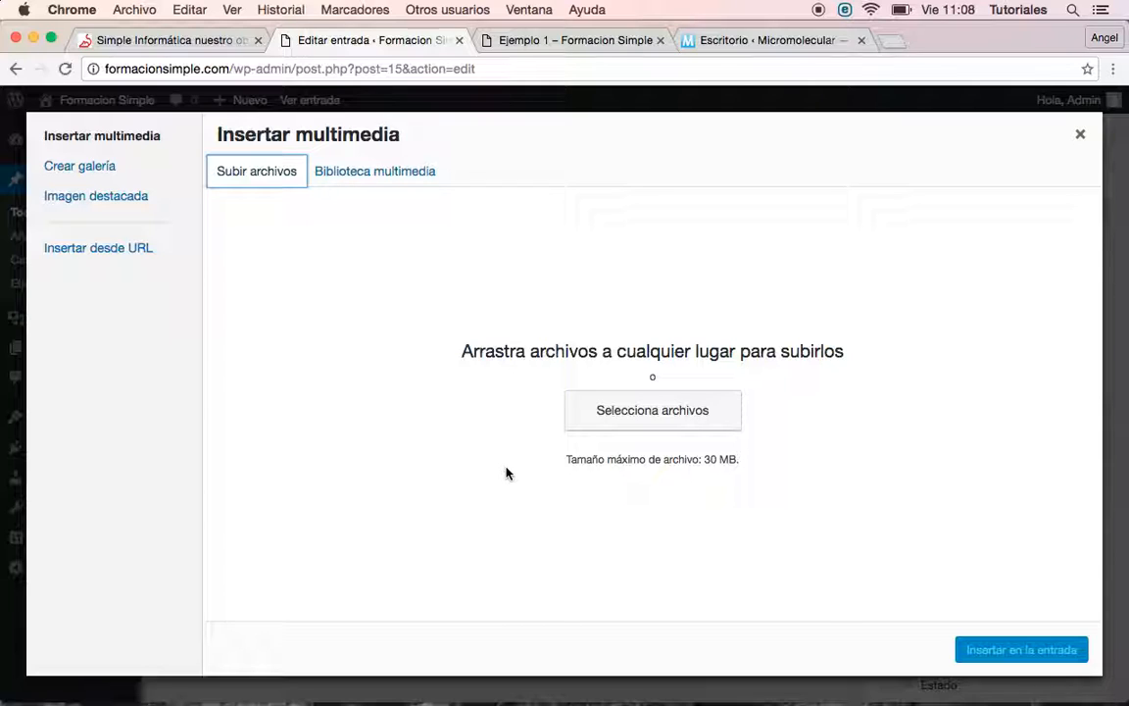
{"action": "left_click", "coordinate": [386, 172]}
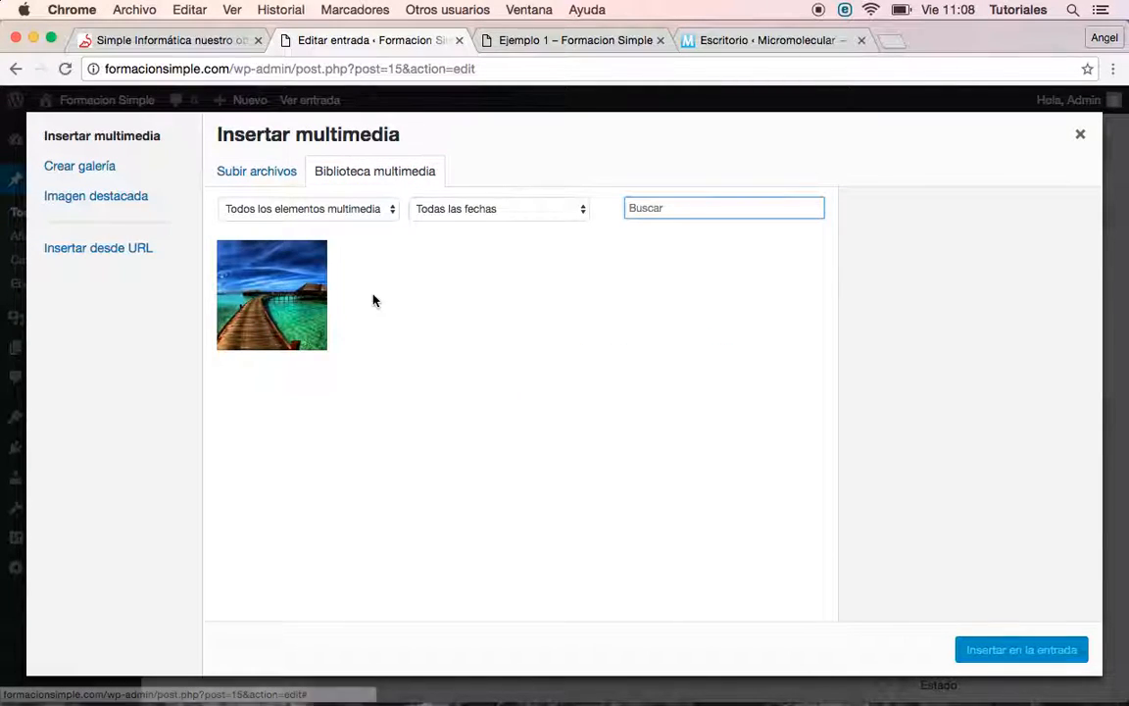
{"action": "left_click", "coordinate": [319, 313]}
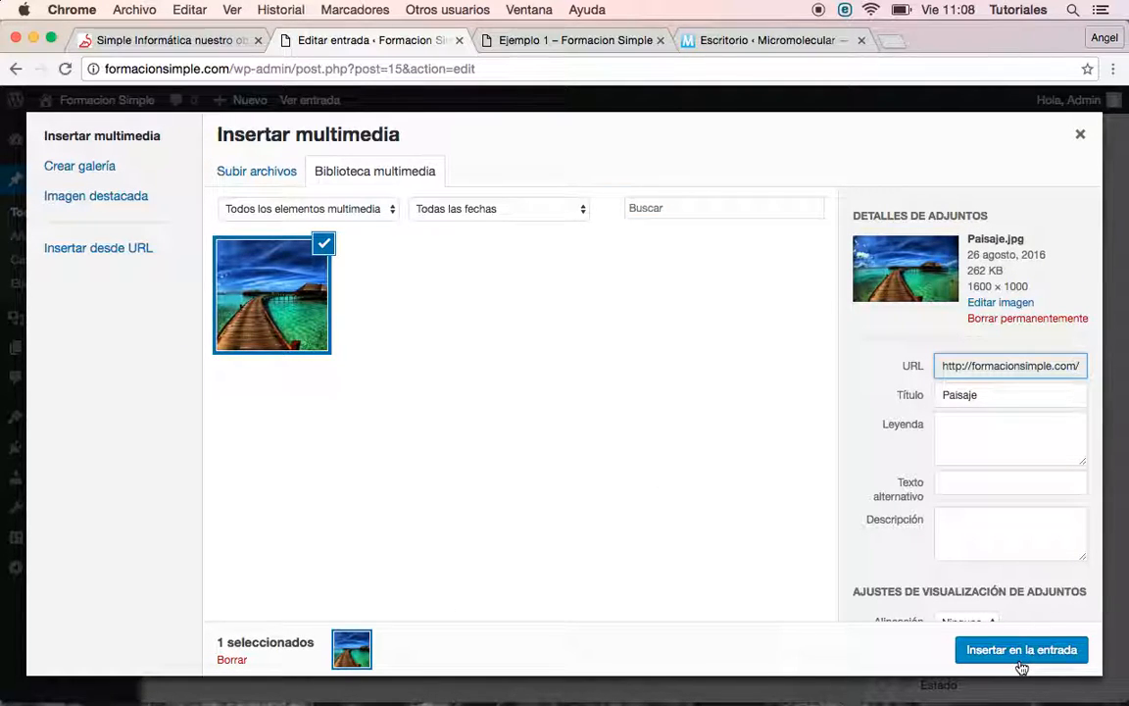
{"action": "left_click", "coordinate": [1022, 652]}
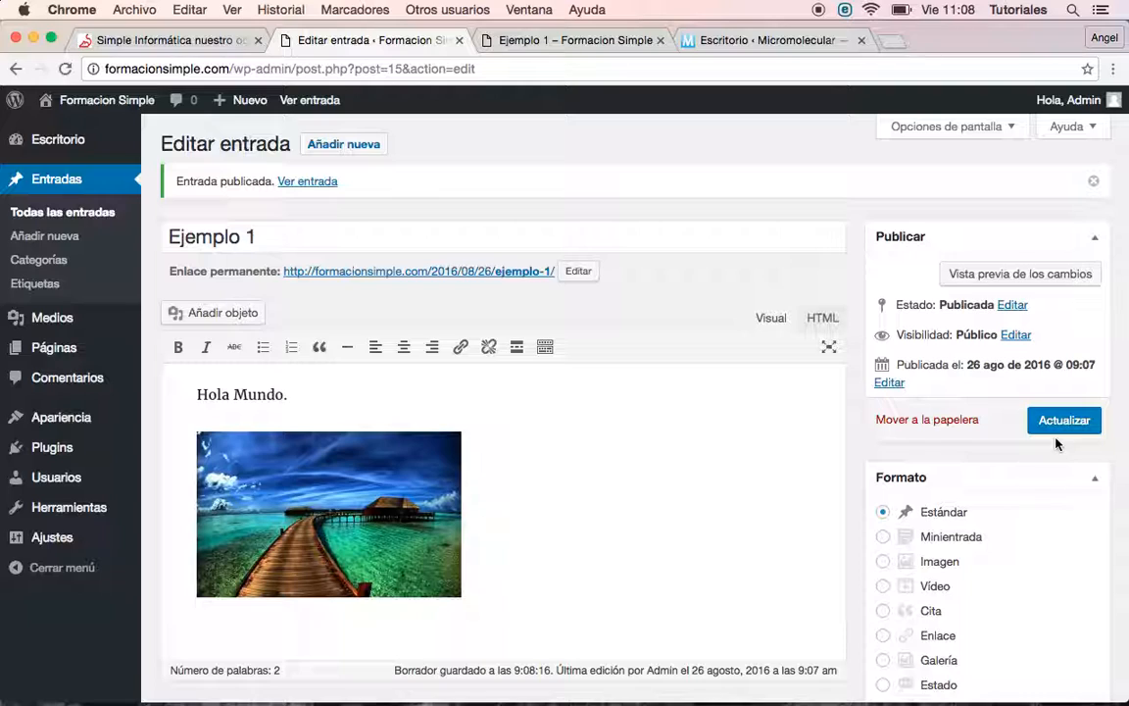
{"action": "left_click", "coordinate": [1057, 420]}
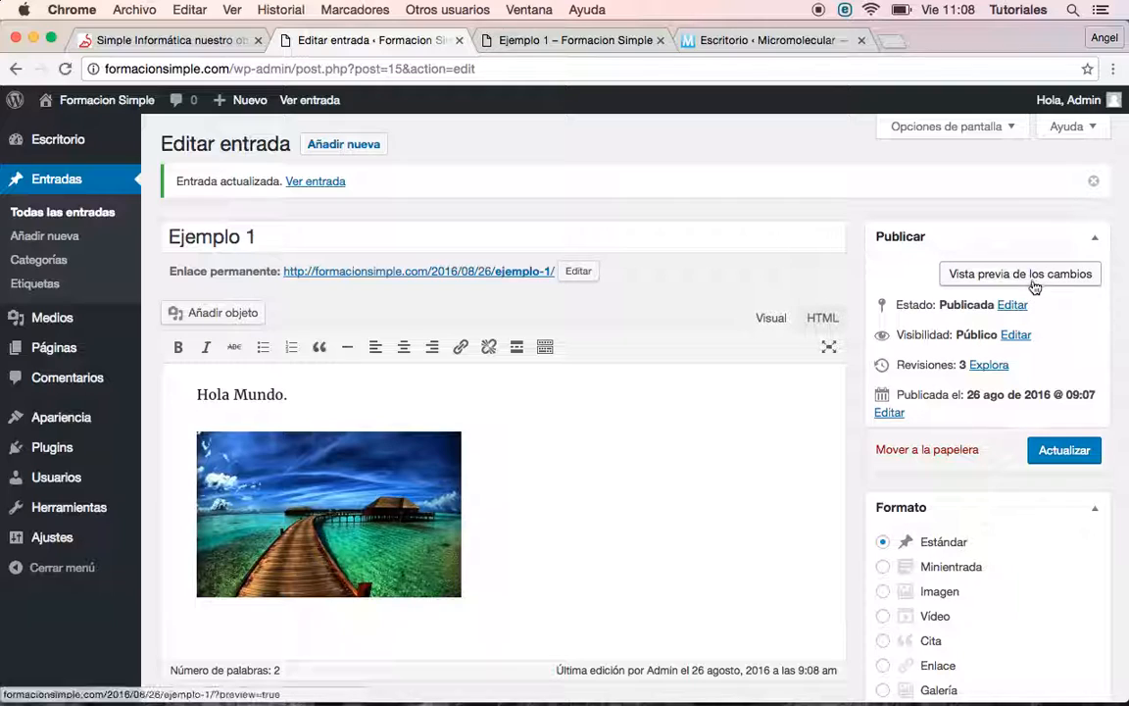
{"action": "left_click", "coordinate": [971, 277]}
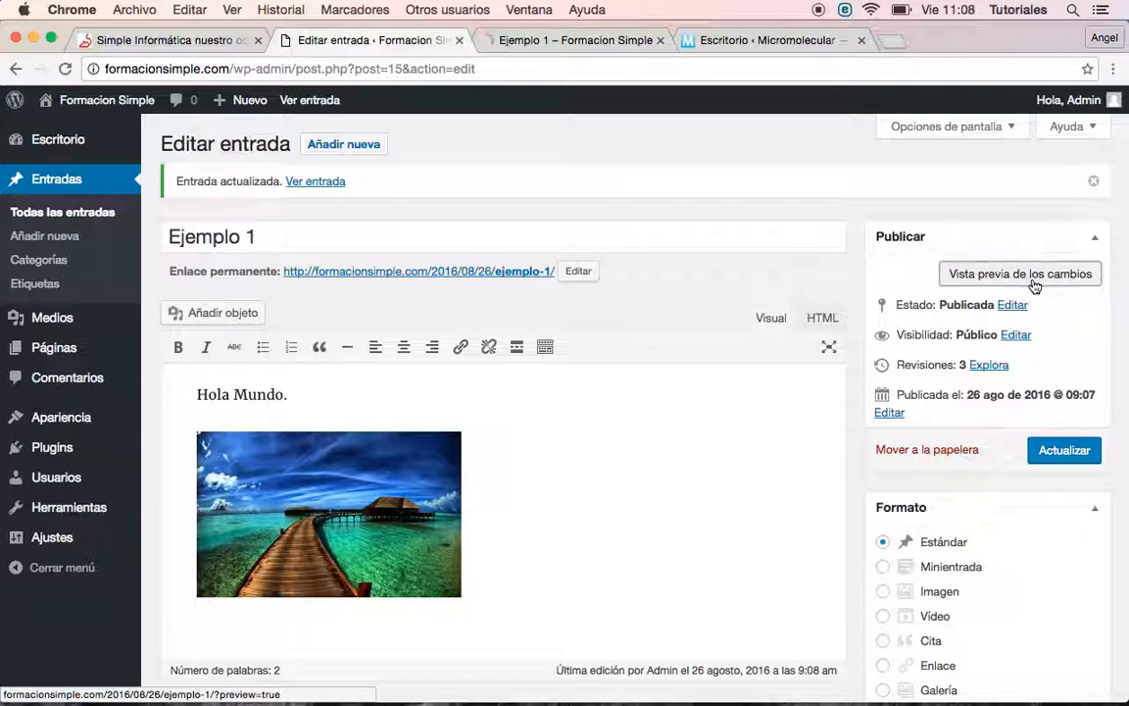
{"action": "left_click", "coordinate": [564, 43]}
{"action": "scroll", "coordinate": [536, 497], "scroll_direction": "down", "scroll_amount": 1}
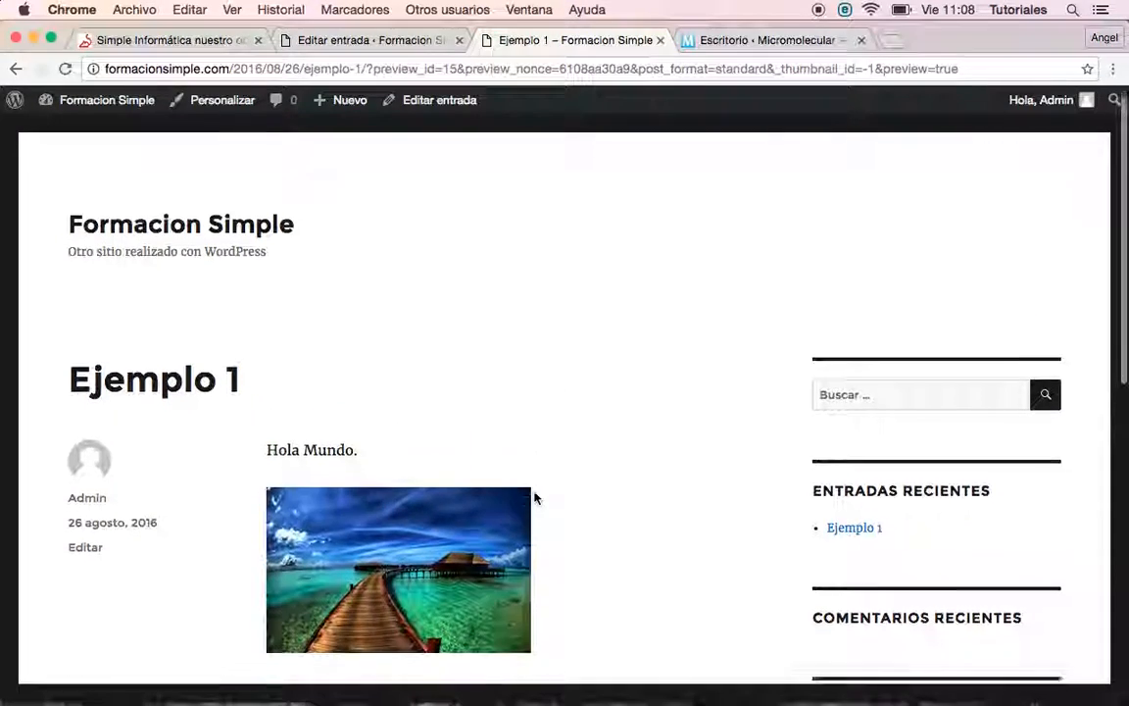
{"action": "scroll", "coordinate": [533, 497], "scroll_direction": "down", "scroll_amount": 3}
{"action": "scroll", "coordinate": [351, 399], "scroll_direction": "down", "scroll_amount": 1}
{"action": "scroll", "coordinate": [390, 446], "scroll_direction": "down", "scroll_amount": 1}
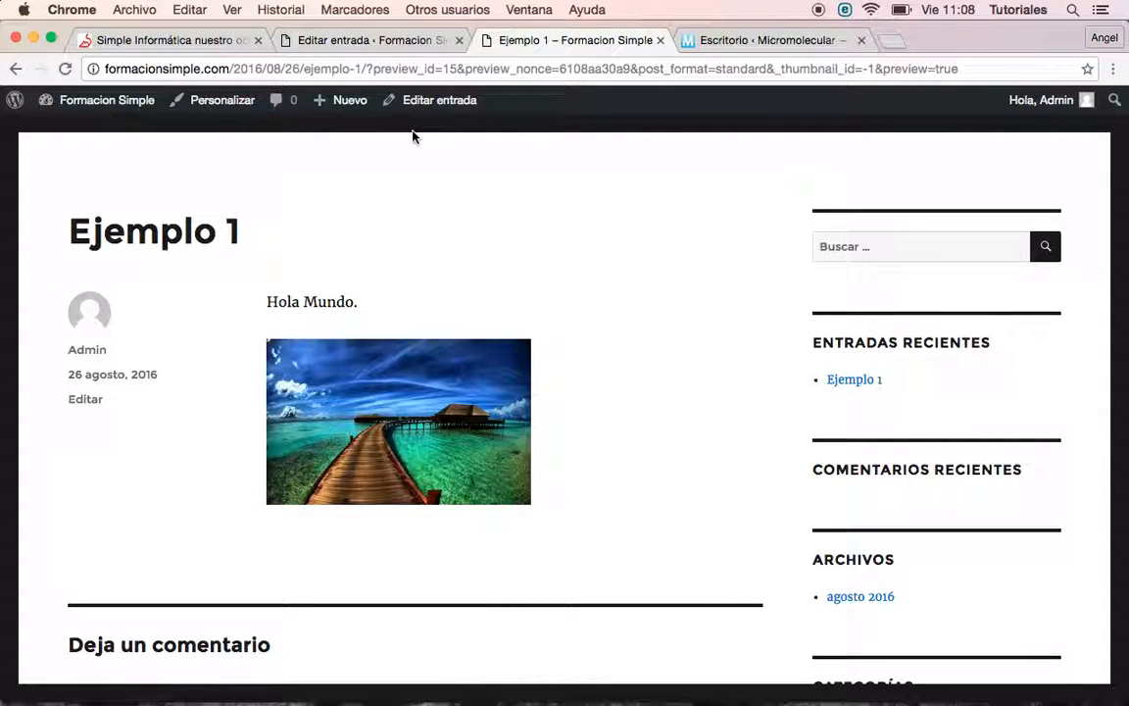
{"action": "left_click", "coordinate": [342, 40]}
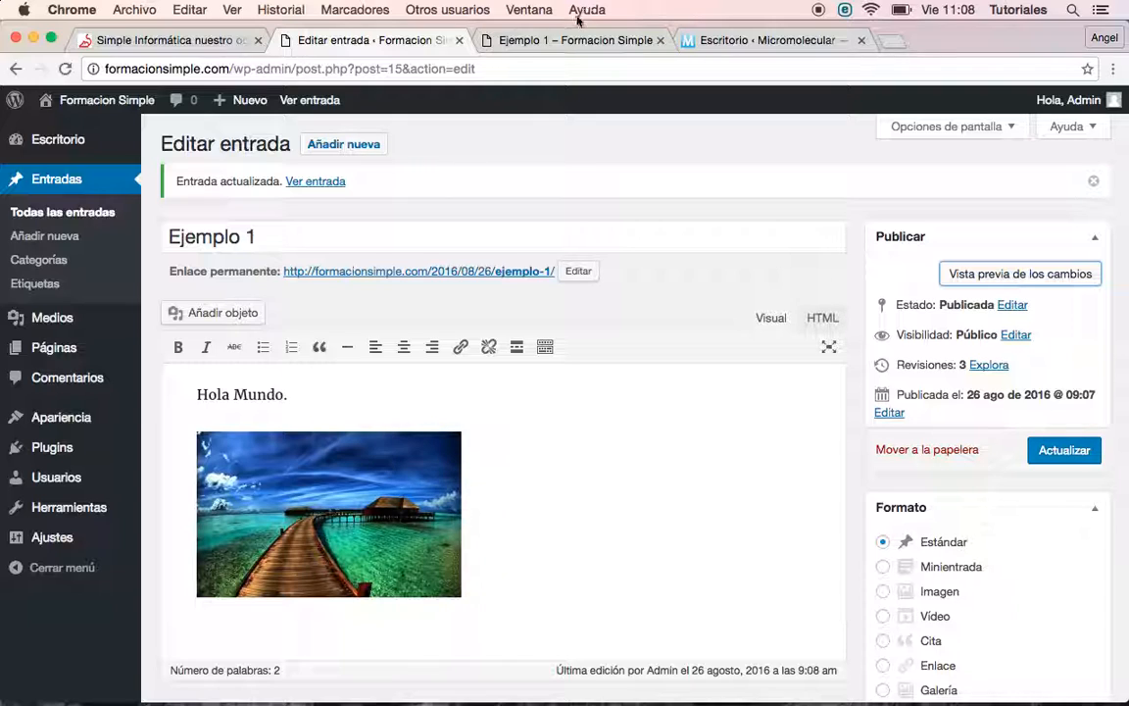
{"action": "left_click", "coordinate": [560, 40]}
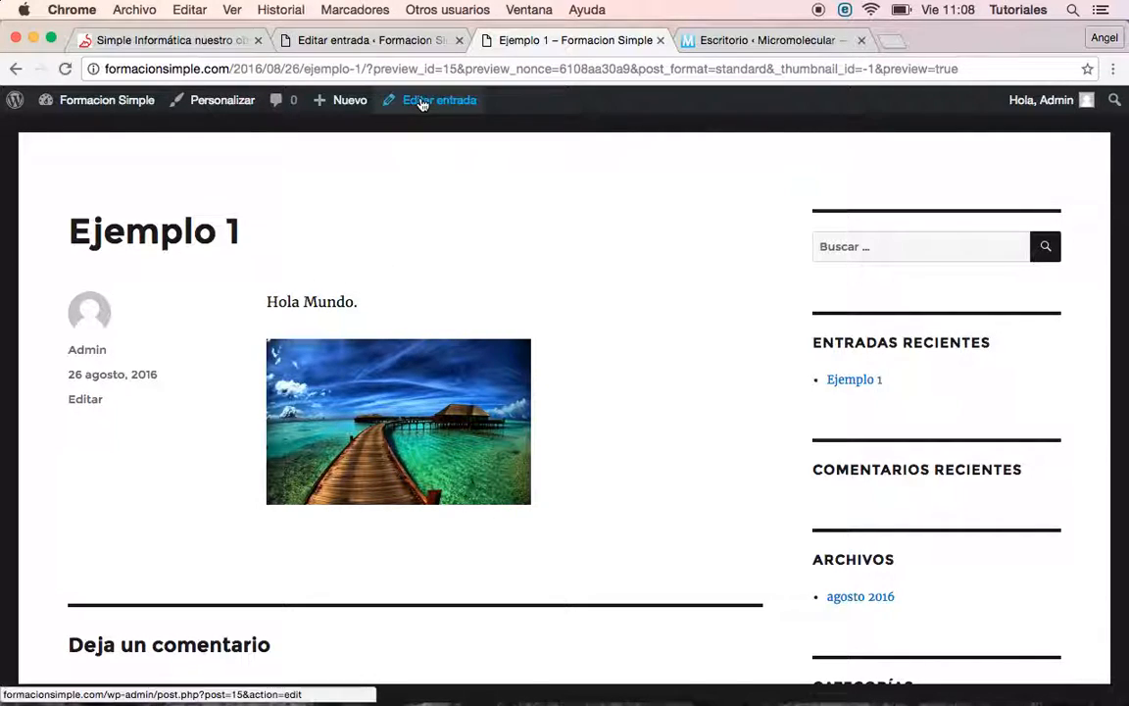
{"action": "left_click", "coordinate": [411, 453]}
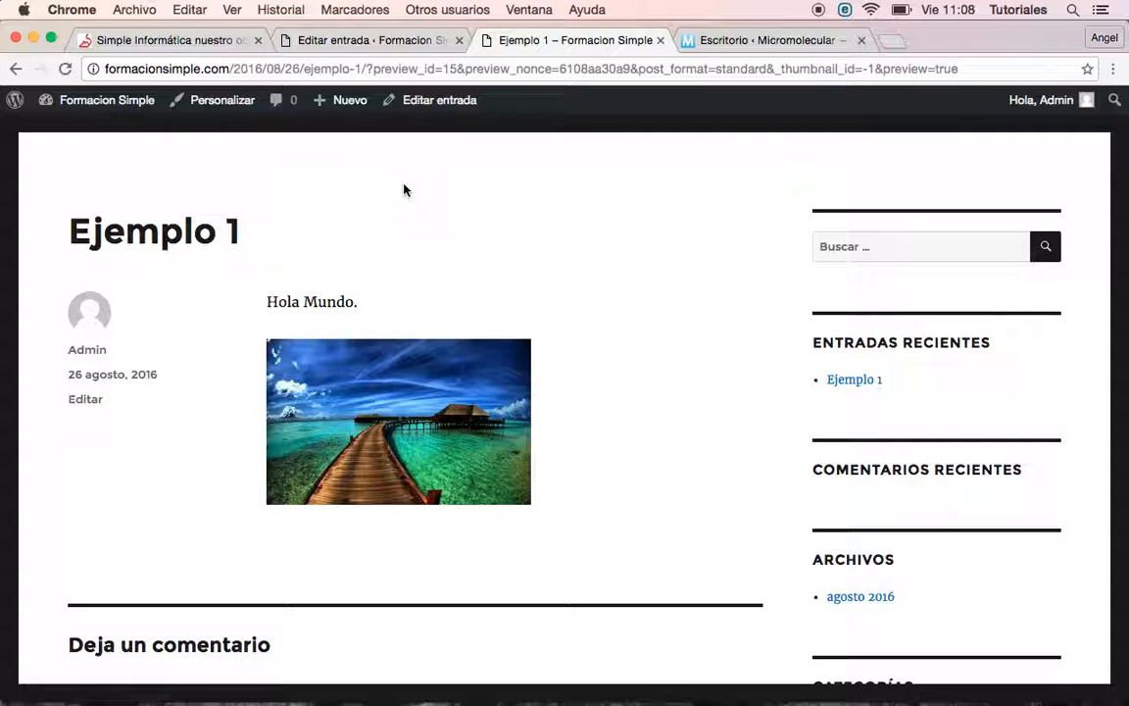
{"action": "left_click", "coordinate": [382, 42]}
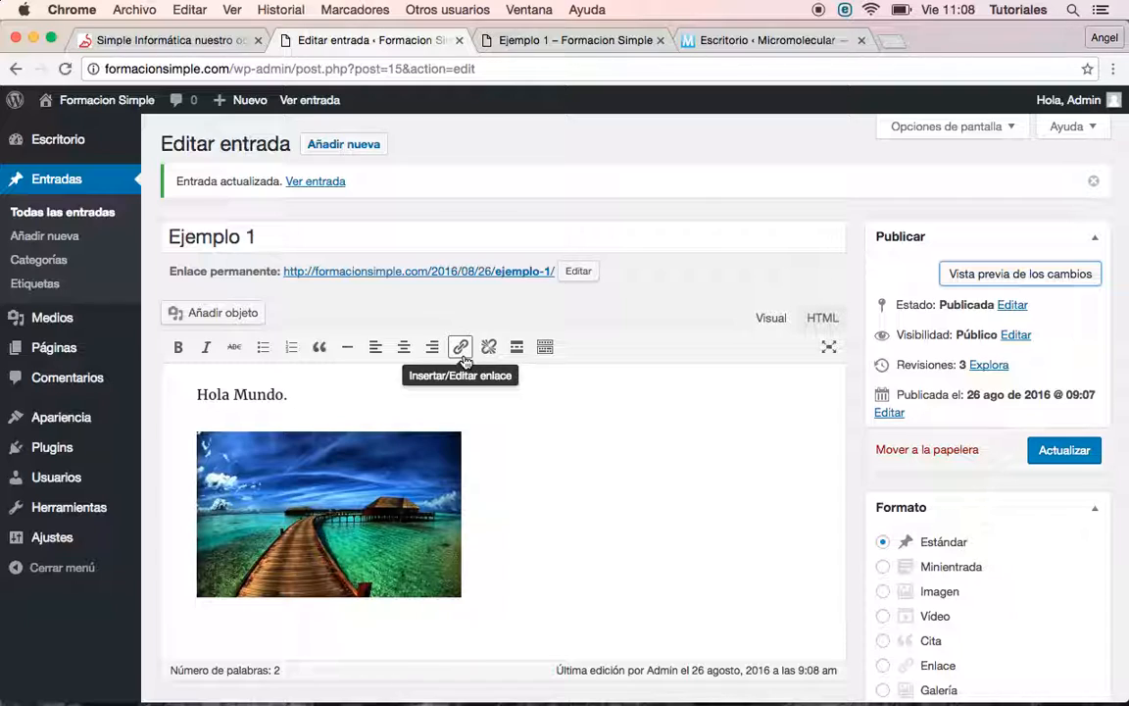
{"action": "left_click", "coordinate": [362, 483]}
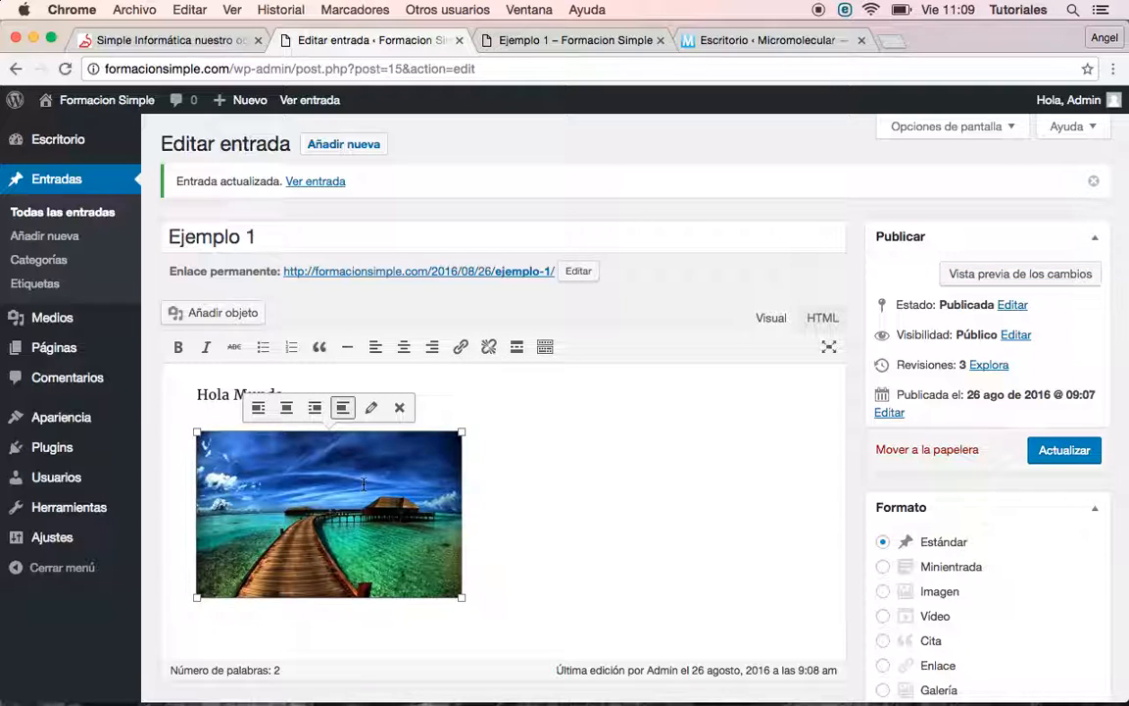
{"action": "left_click", "coordinate": [461, 349]}
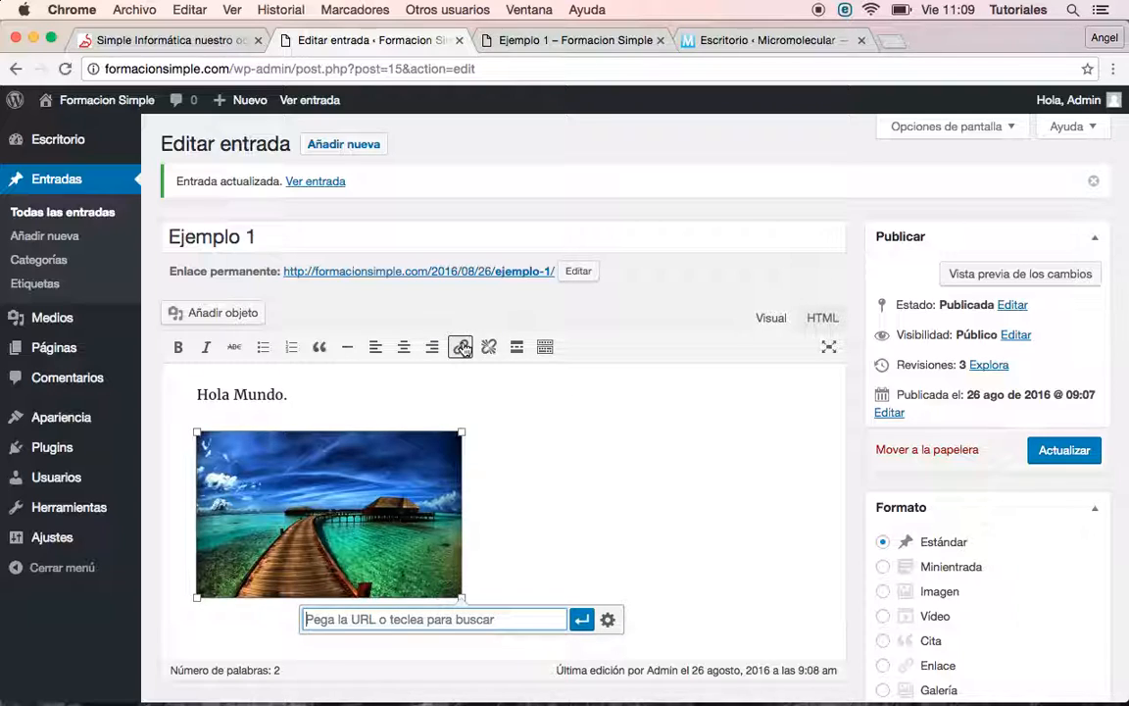
{"action": "type", "text": "http://www.simpleinformatica.es/"}
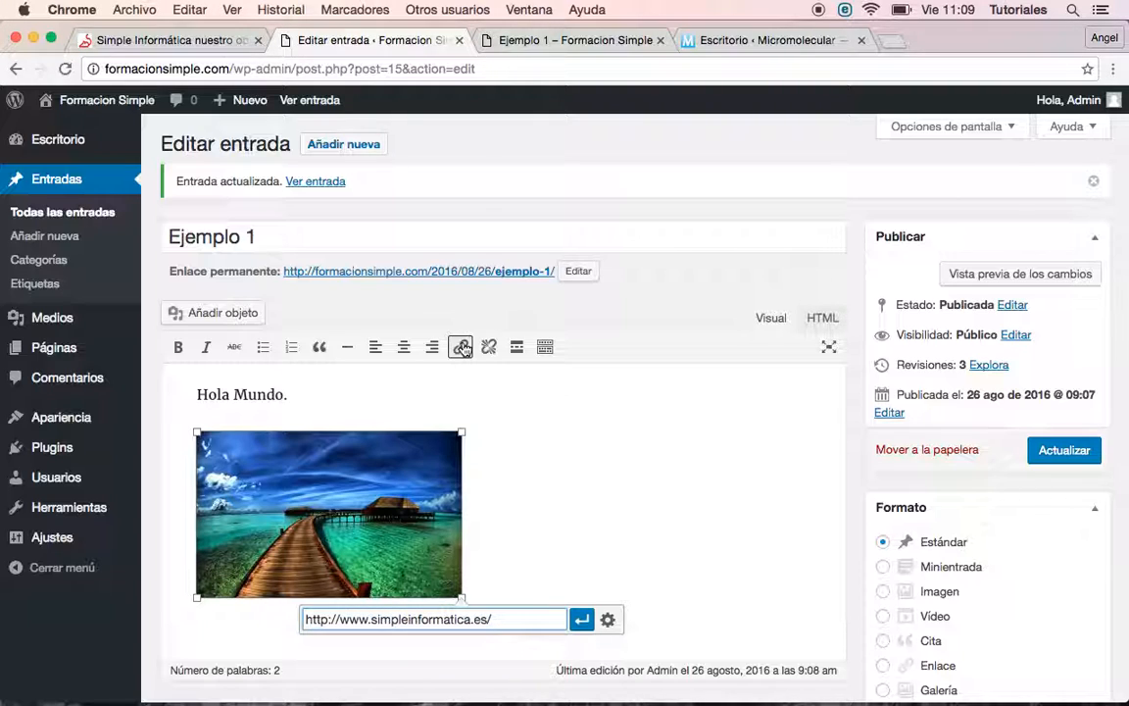
{"action": "left_click", "coordinate": [609, 621]}
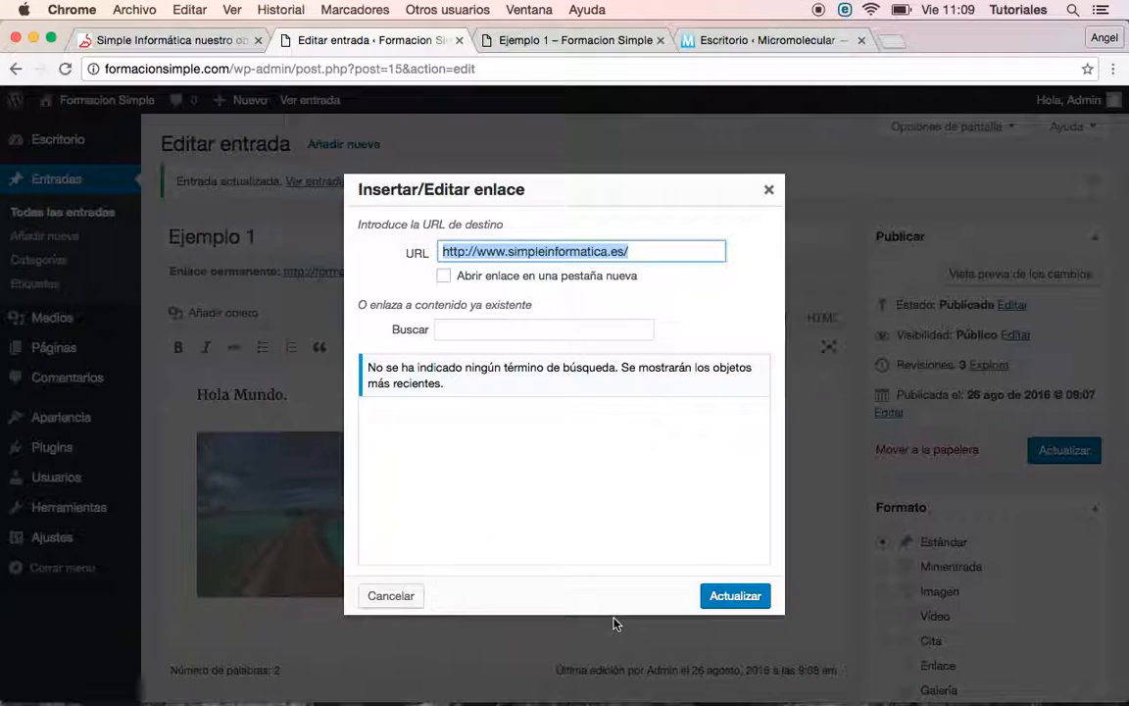
{"action": "left_click", "coordinate": [447, 278]}
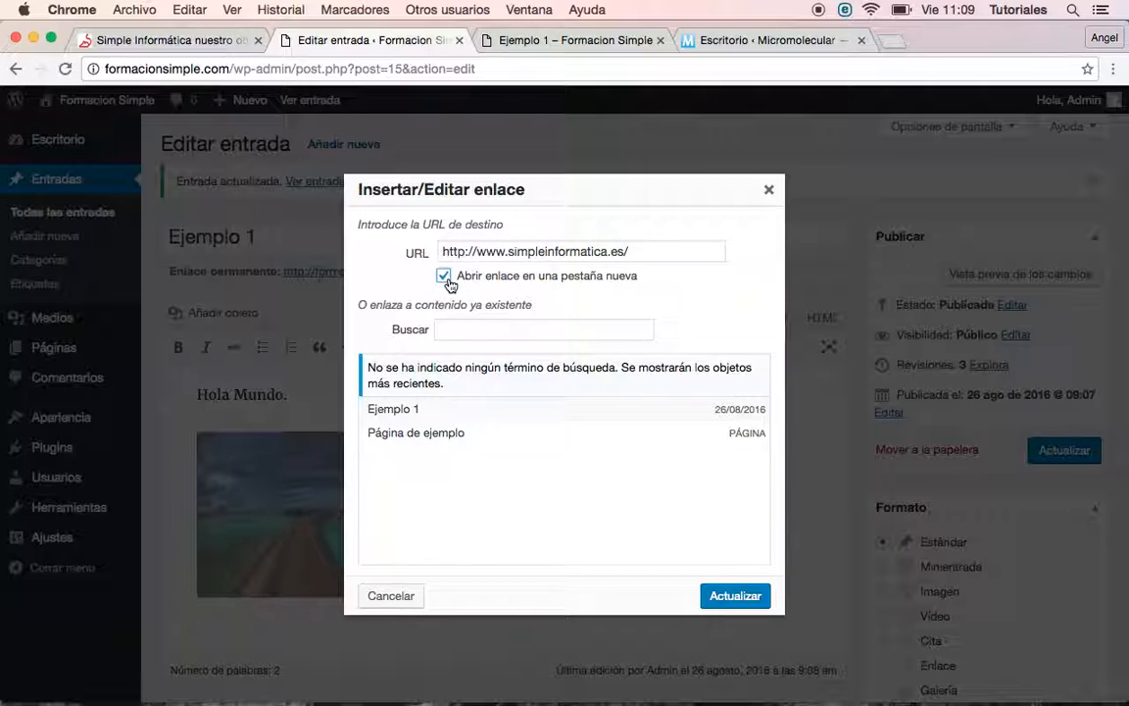
{"action": "left_click", "coordinate": [720, 600]}
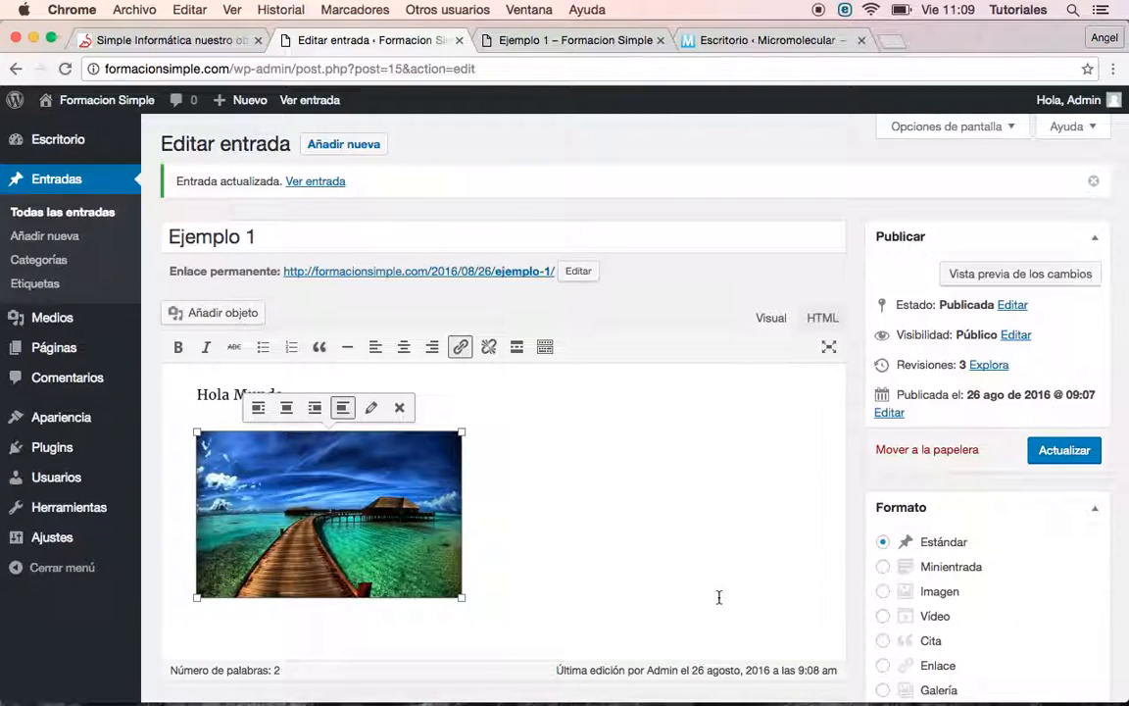
Update Ejemplo 1 with the image link and view its refreshed preview
{"action": "left_click", "coordinate": [1047, 454]}
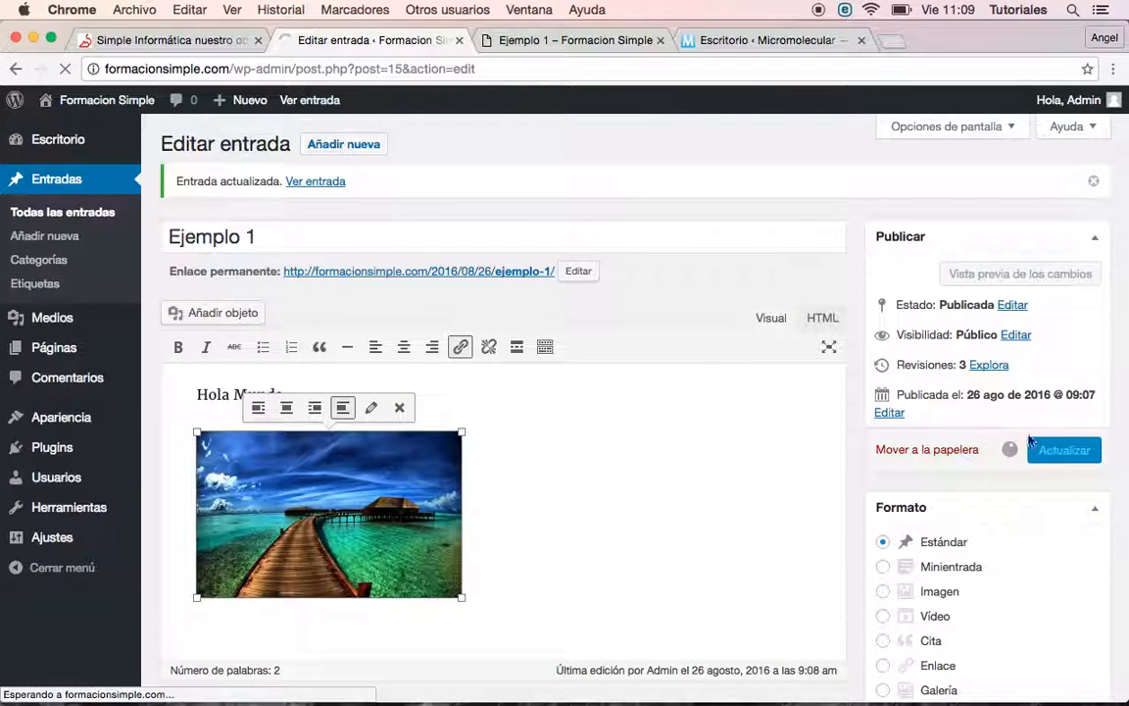
{"action": "left_click", "coordinate": [993, 276]}
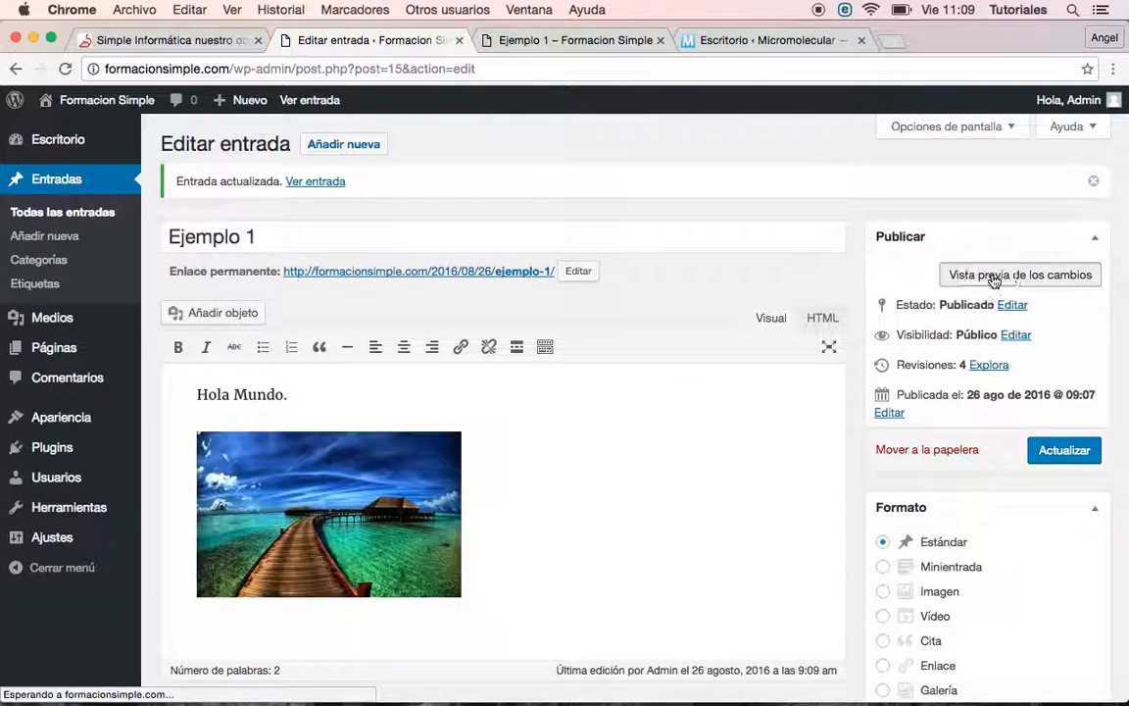
{"action": "left_click", "coordinate": [566, 42]}
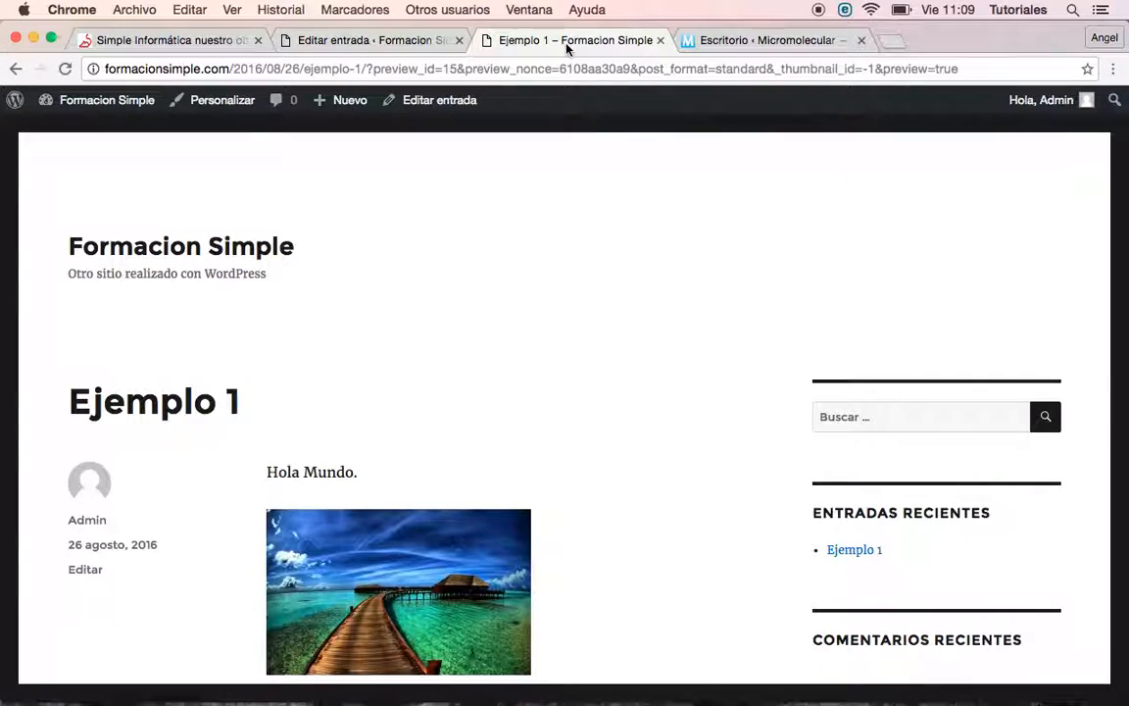
Confirm the preview image opens the Simple Informática site, then return to the post editor
{"action": "left_click", "coordinate": [382, 567]}
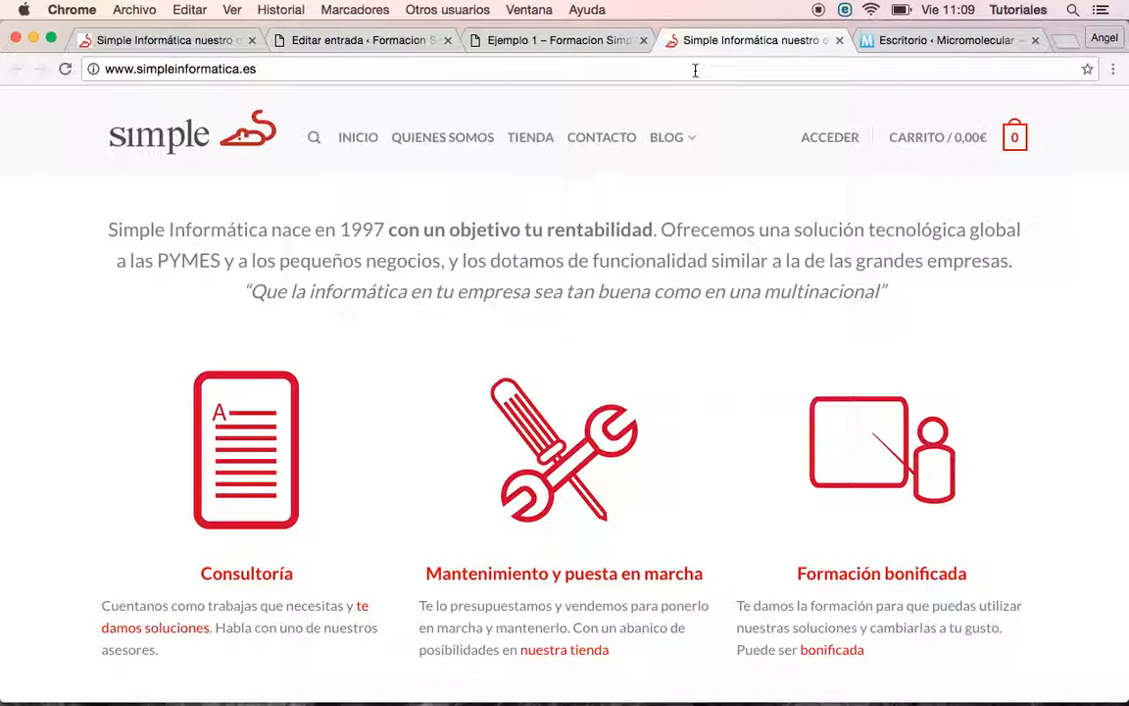
{"action": "left_click", "coordinate": [839, 41]}
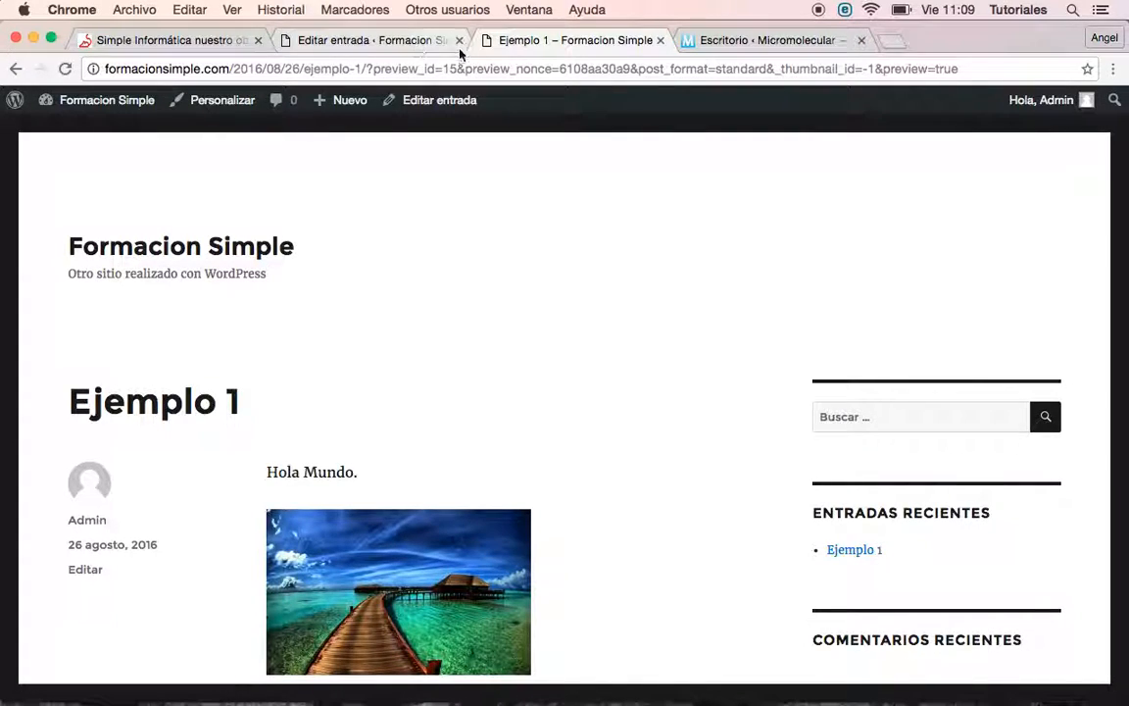
{"action": "left_click", "coordinate": [358, 40]}
{"action": "scroll", "coordinate": [504, 420], "scroll_direction": "down", "scroll_amount": 5}
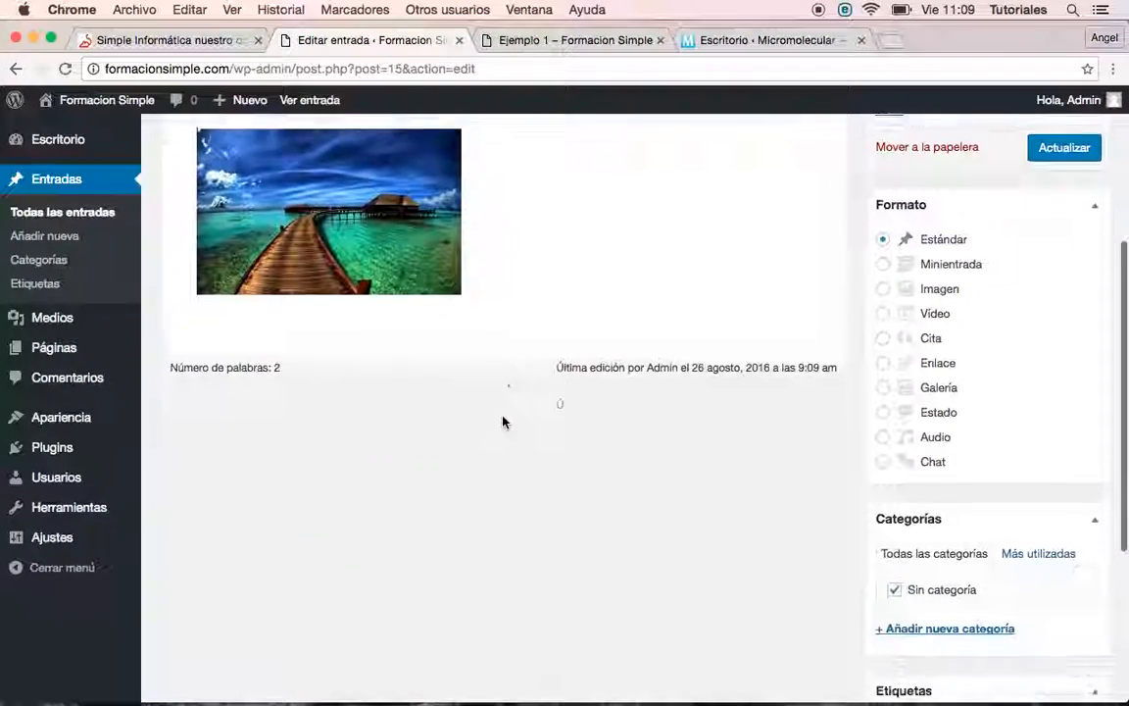
Go to Apariencia > Temas to see the three installed themes
{"action": "scroll", "coordinate": [503, 421], "scroll_direction": "up", "scroll_amount": 1}
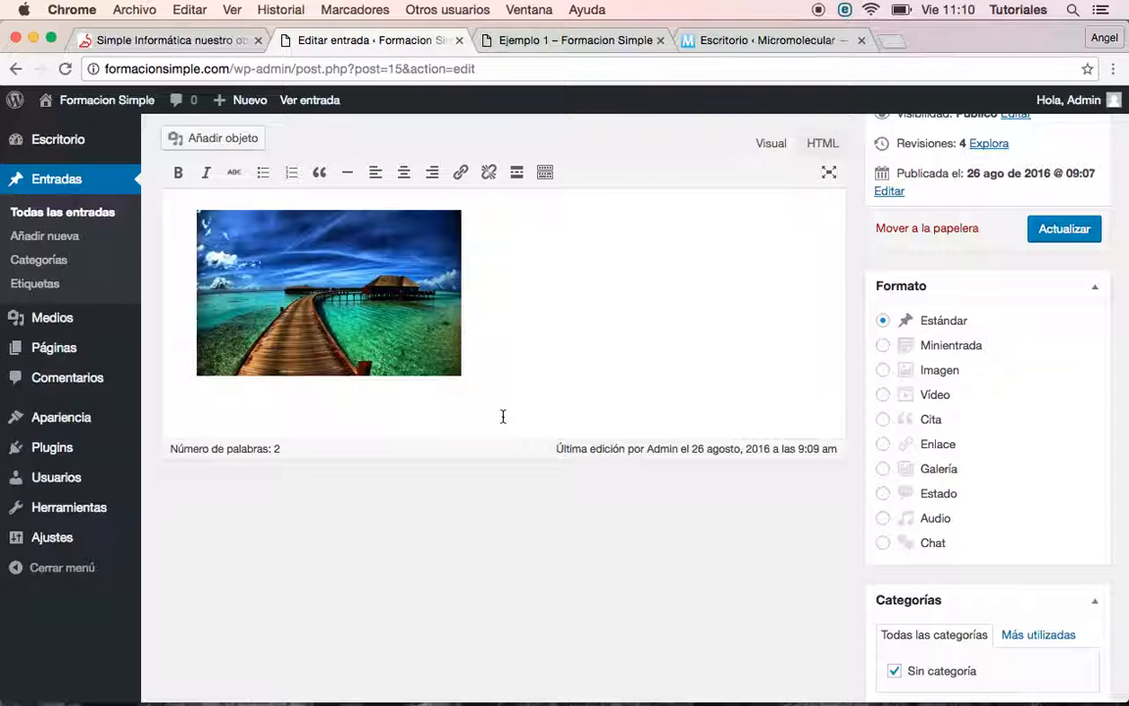
{"action": "mouse_move", "coordinate": [59, 416]}
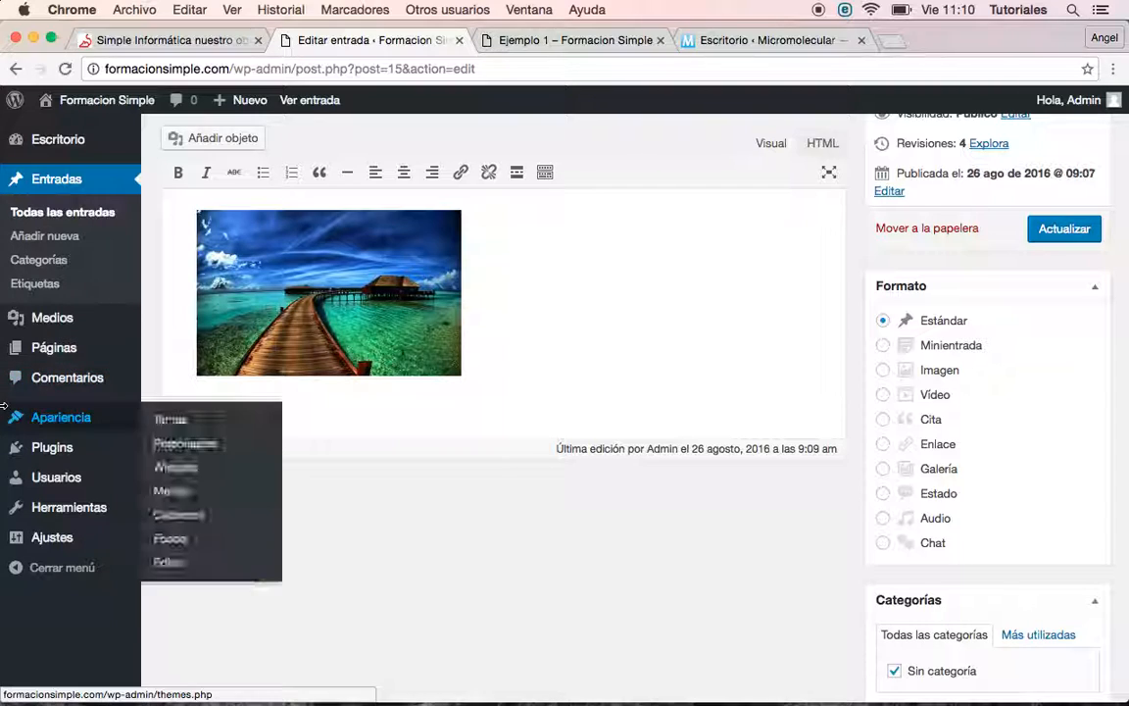
{"action": "left_click", "coordinate": [177, 419]}
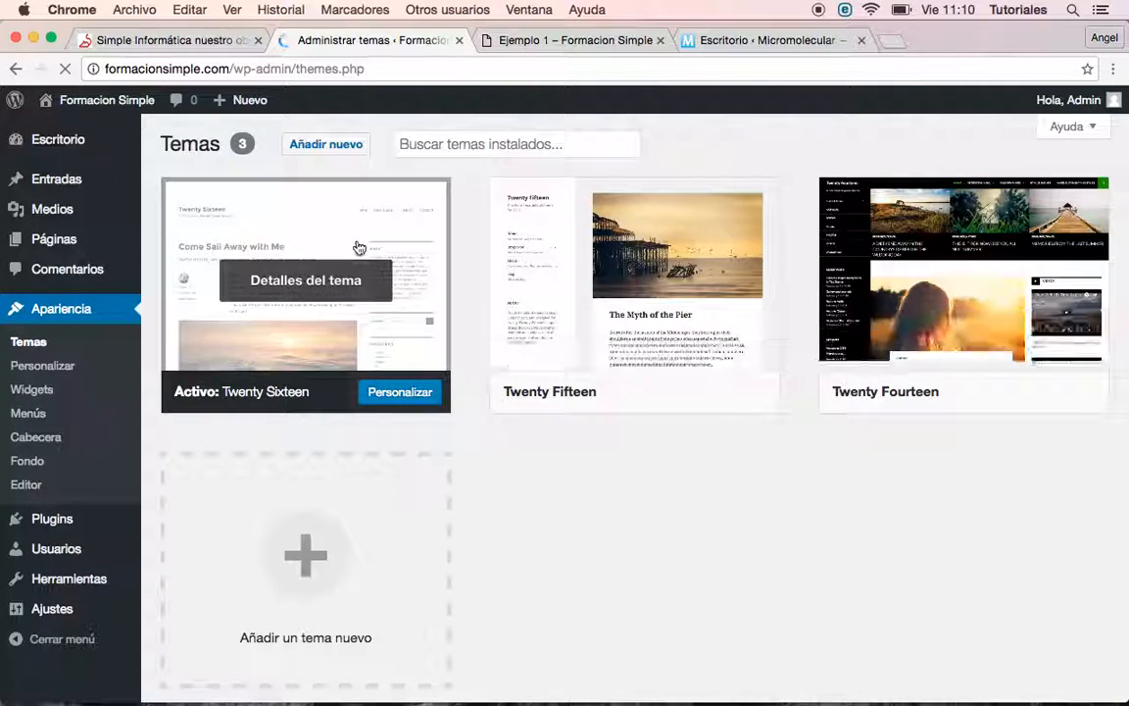
Customize Twenty Sixteen and open its Colores section
{"action": "left_click", "coordinate": [416, 402]}
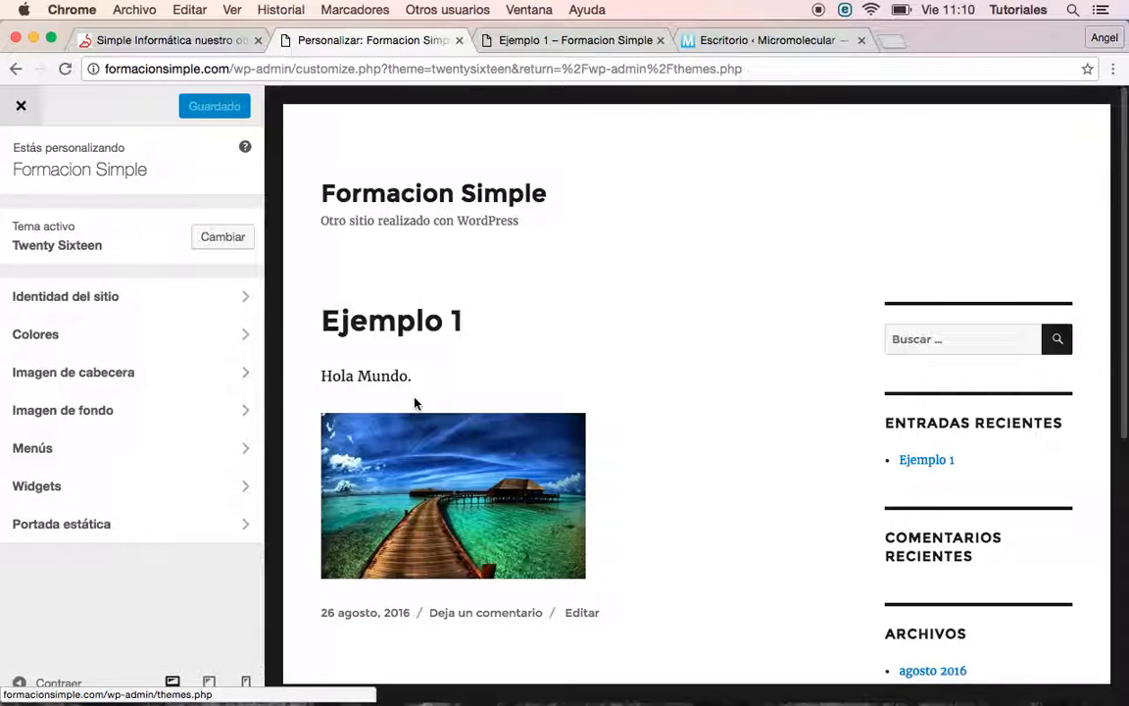
{"action": "left_click", "coordinate": [144, 341]}
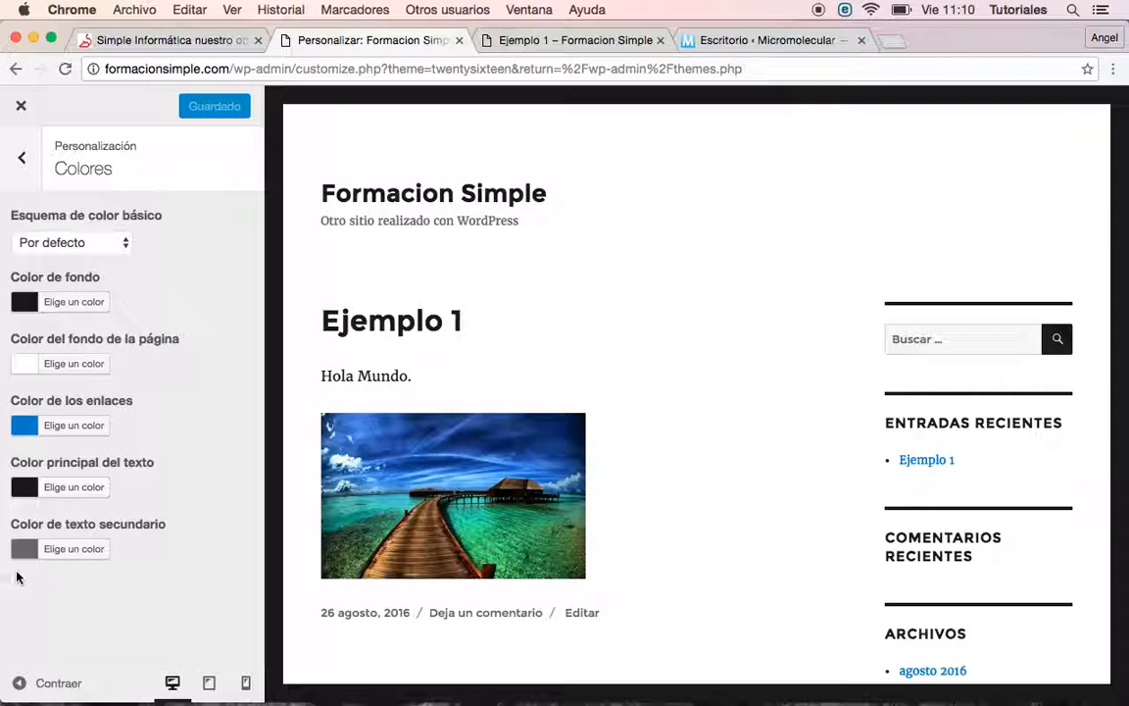
Set Color principal del texto from #1a1a1a to grey #545454 and publish it with Guardar y publicar
{"action": "left_click", "coordinate": [63, 490]}
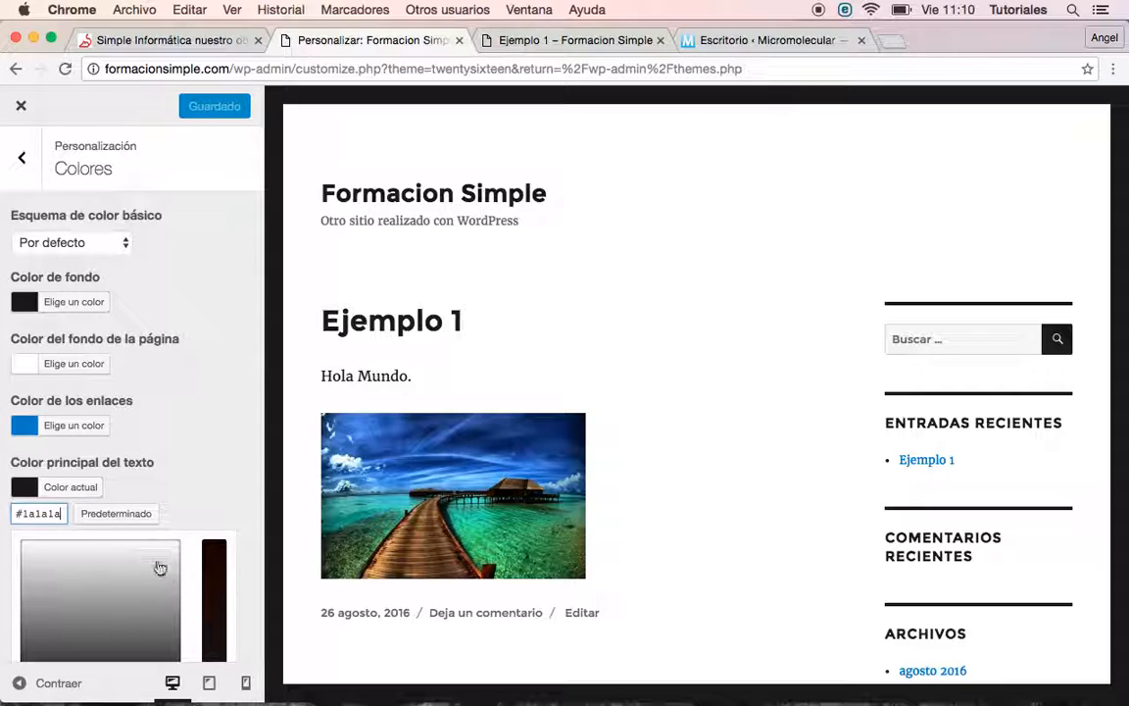
{"action": "left_click", "coordinate": [50, 646]}
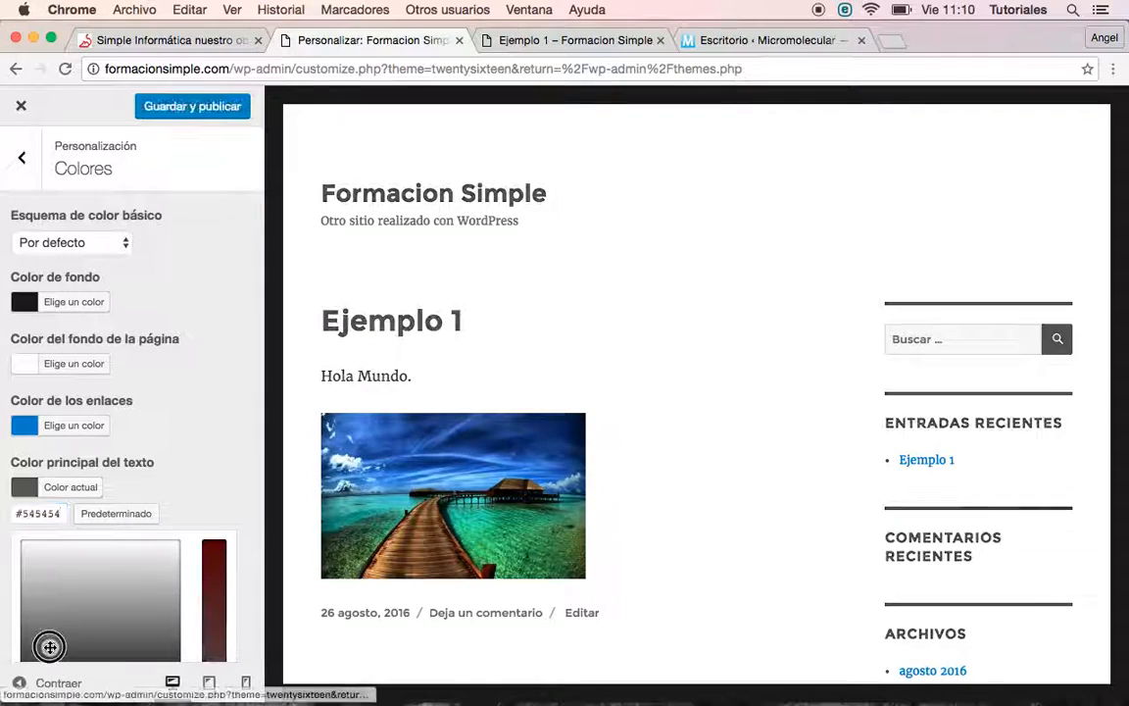
{"action": "scroll", "coordinate": [149, 610], "scroll_direction": "down", "scroll_amount": 1}
{"action": "scroll", "coordinate": [149, 610], "scroll_direction": "up", "scroll_amount": 1}
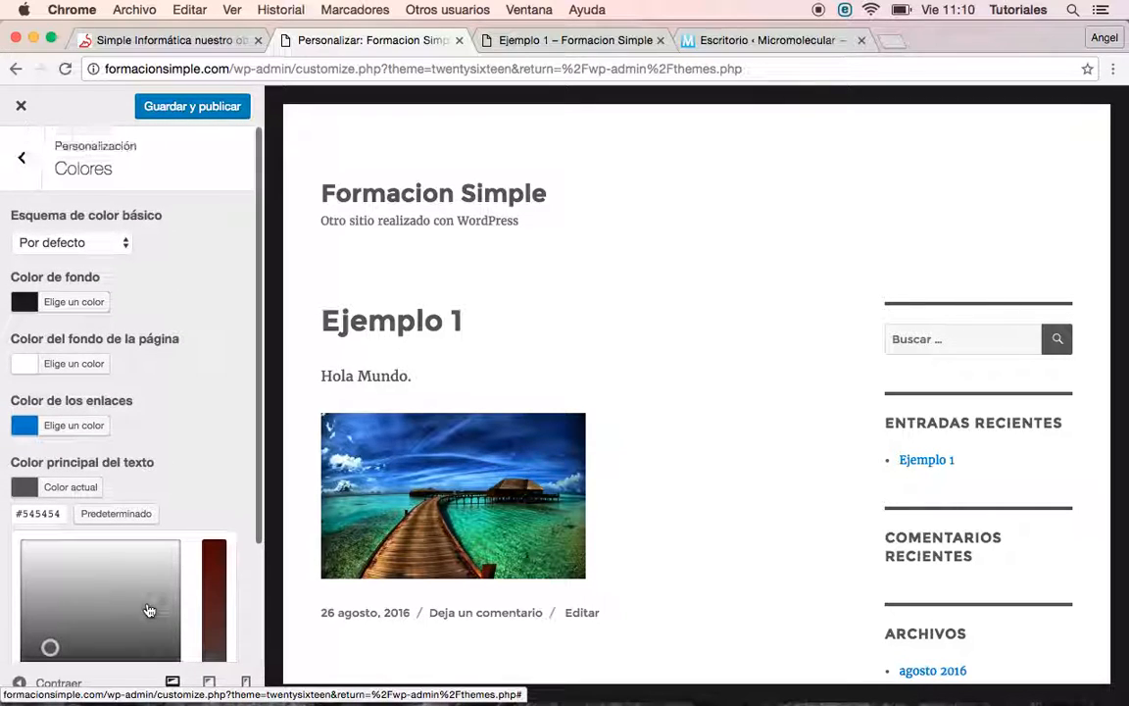
{"action": "left_click", "coordinate": [204, 104]}
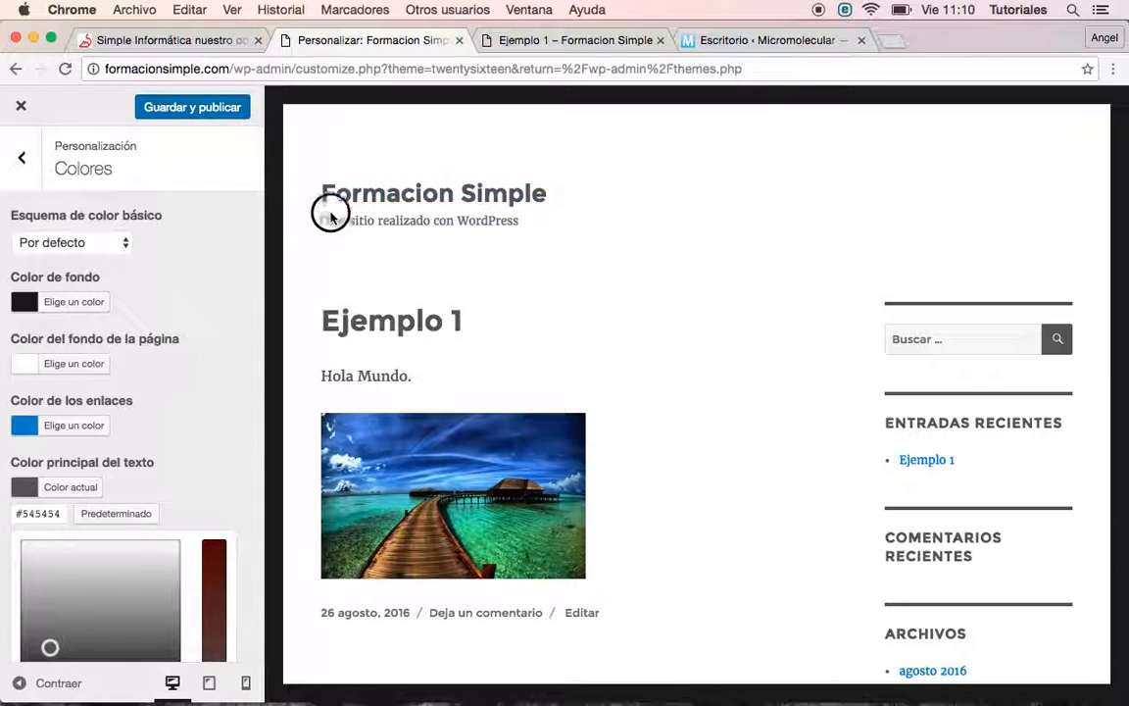
{"action": "left_click", "coordinate": [225, 108]}
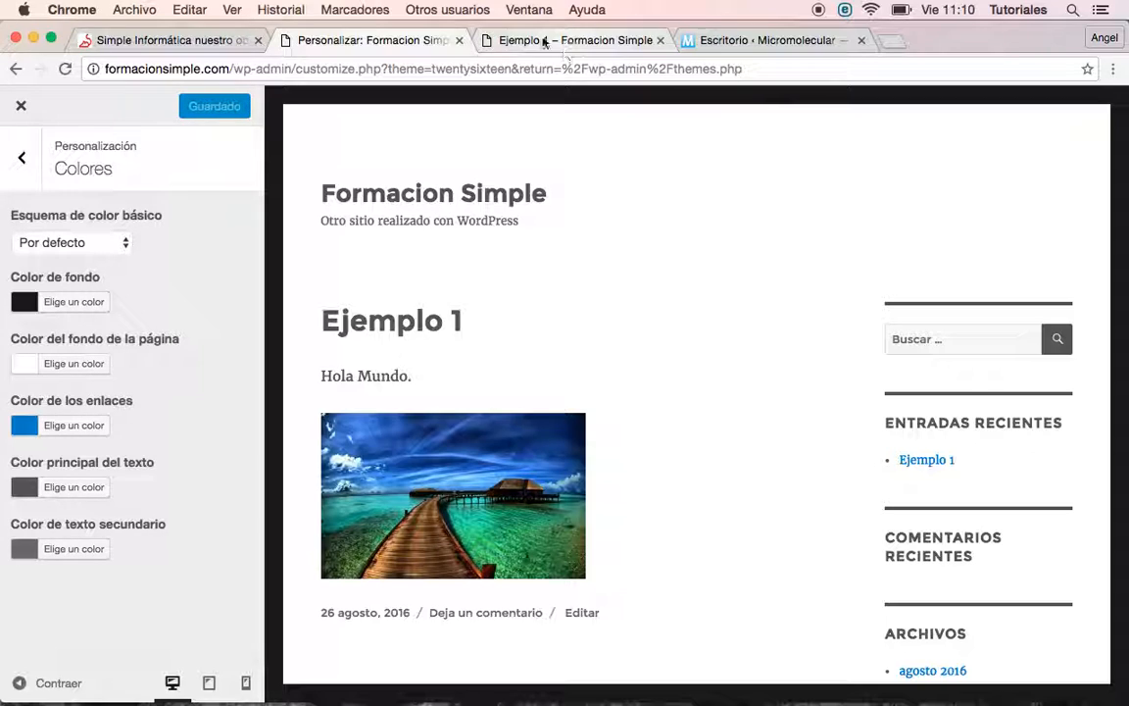
{"action": "left_click", "coordinate": [544, 41]}
Reload the Ejemplo 1 preview to confirm the grey text, then go to the Micromolecular dashboard
{"action": "left_click", "coordinate": [62, 69]}
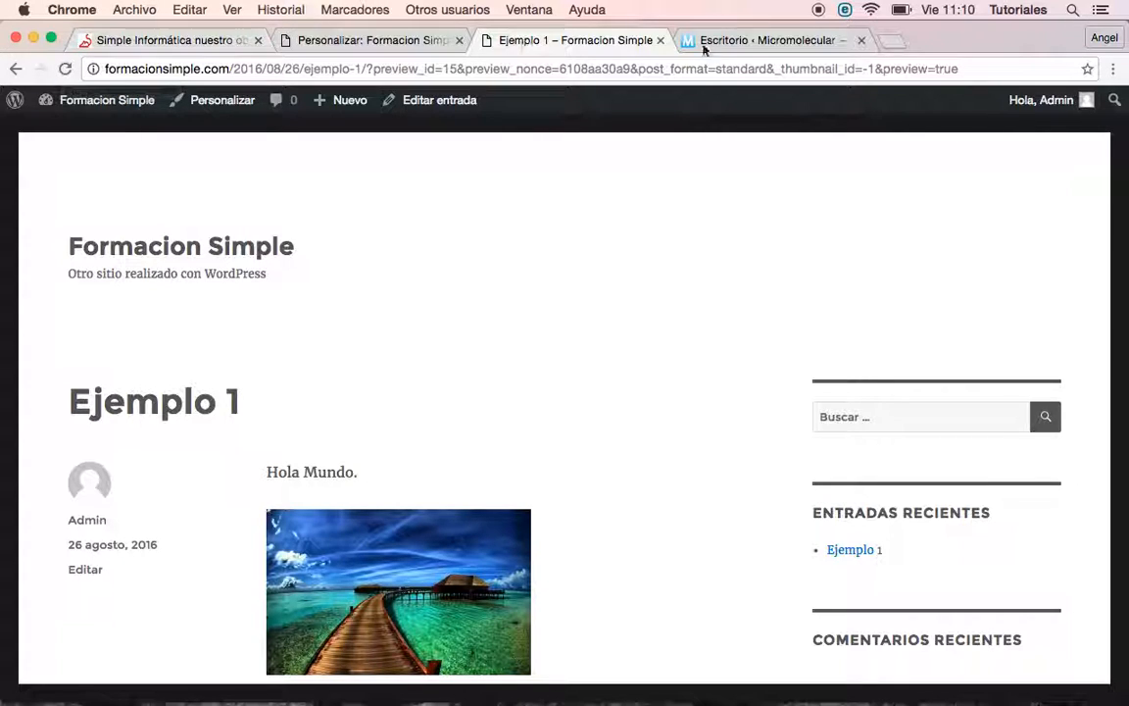
{"action": "left_click", "coordinate": [772, 47]}
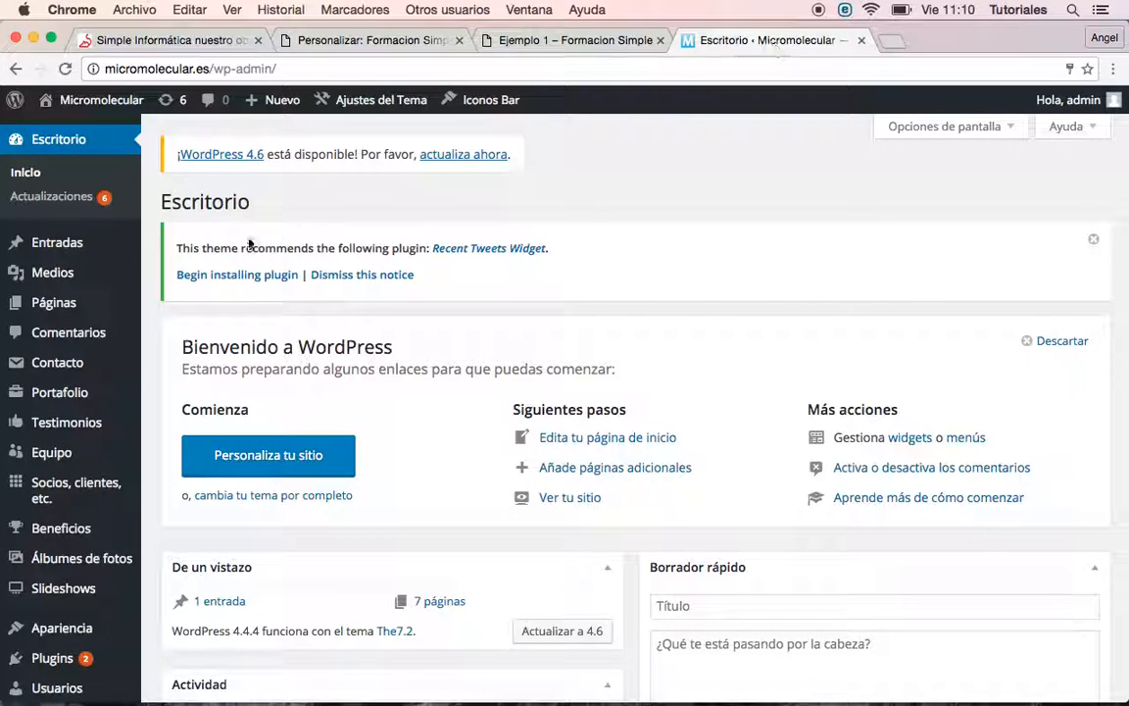
Open Ajustes del Tema > General to reach the Micromolecular Theme Options page
{"action": "scroll", "coordinate": [103, 400], "scroll_direction": "down", "scroll_amount": 5}
{"action": "scroll", "coordinate": [103, 400], "scroll_direction": "down", "scroll_amount": 3}
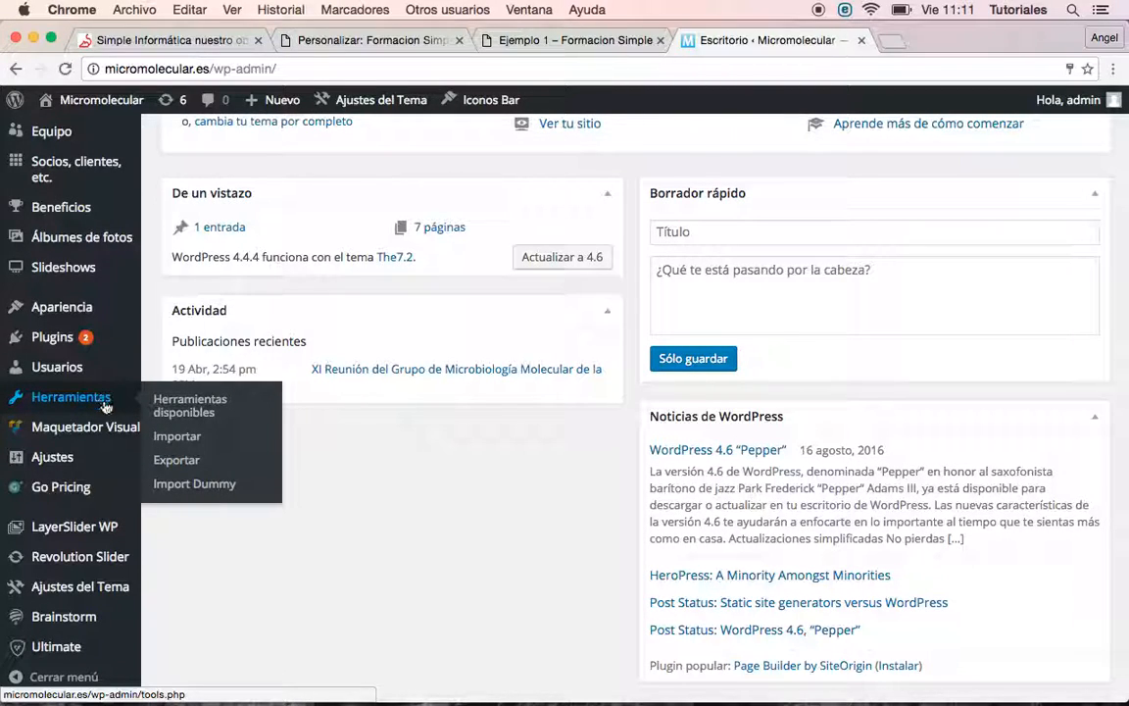
{"action": "mouse_move", "coordinate": [110, 491]}
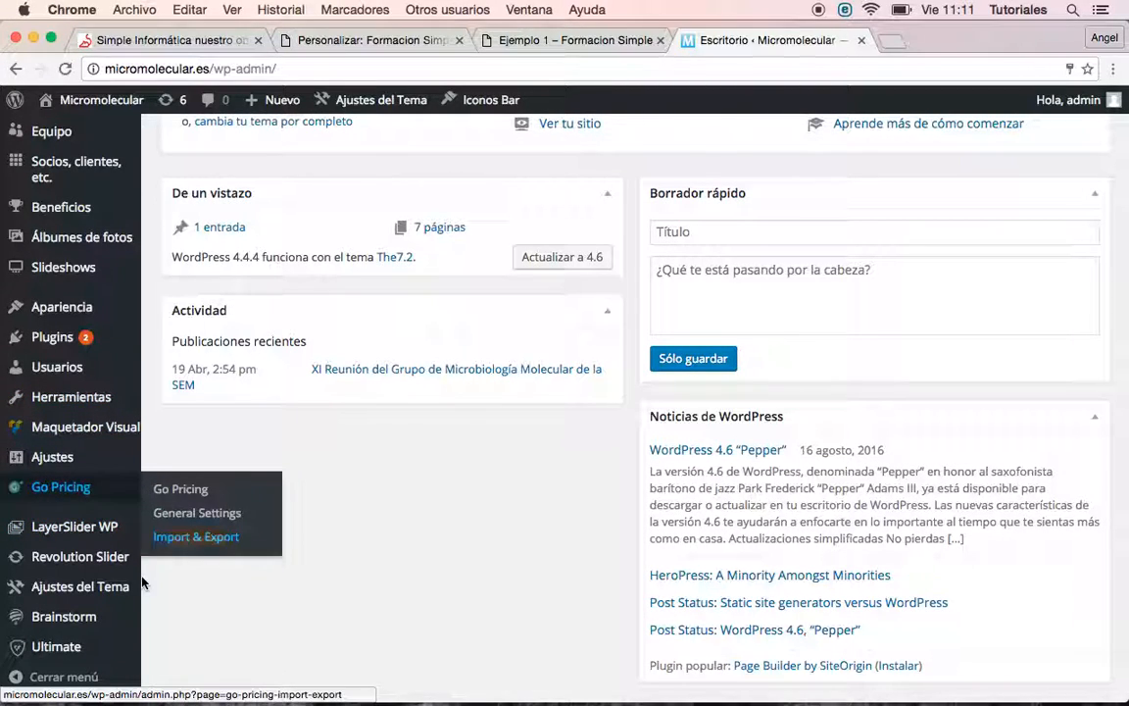
{"action": "mouse_move", "coordinate": [134, 594]}
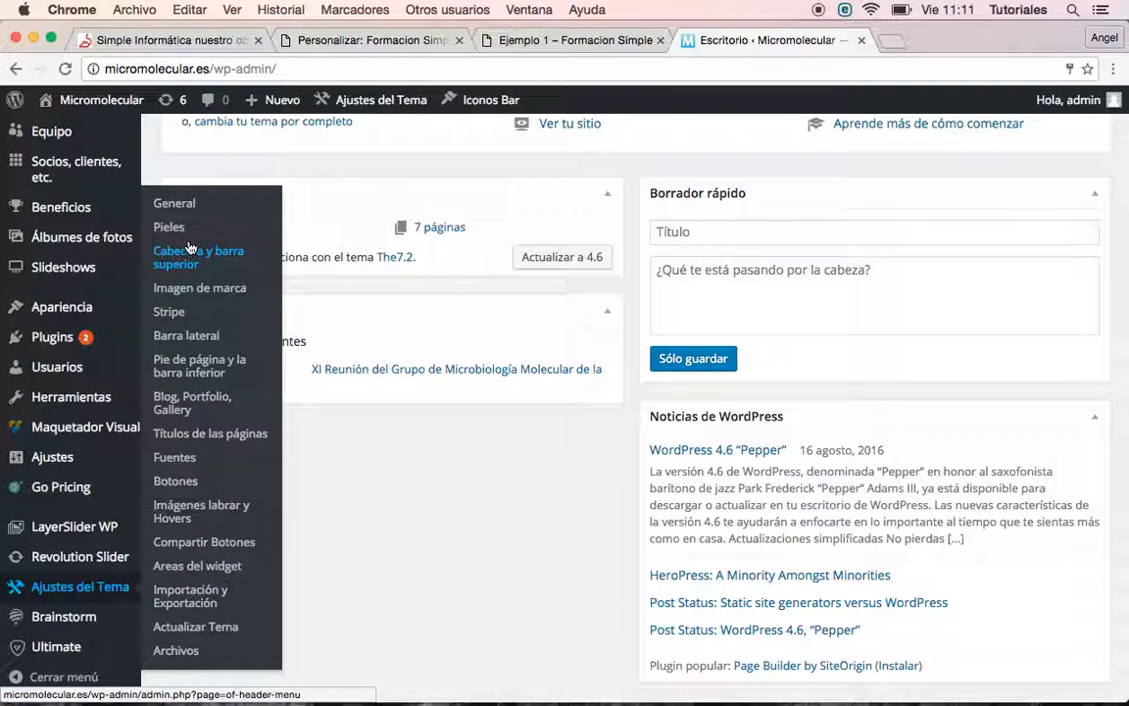
{"action": "left_click", "coordinate": [188, 204]}
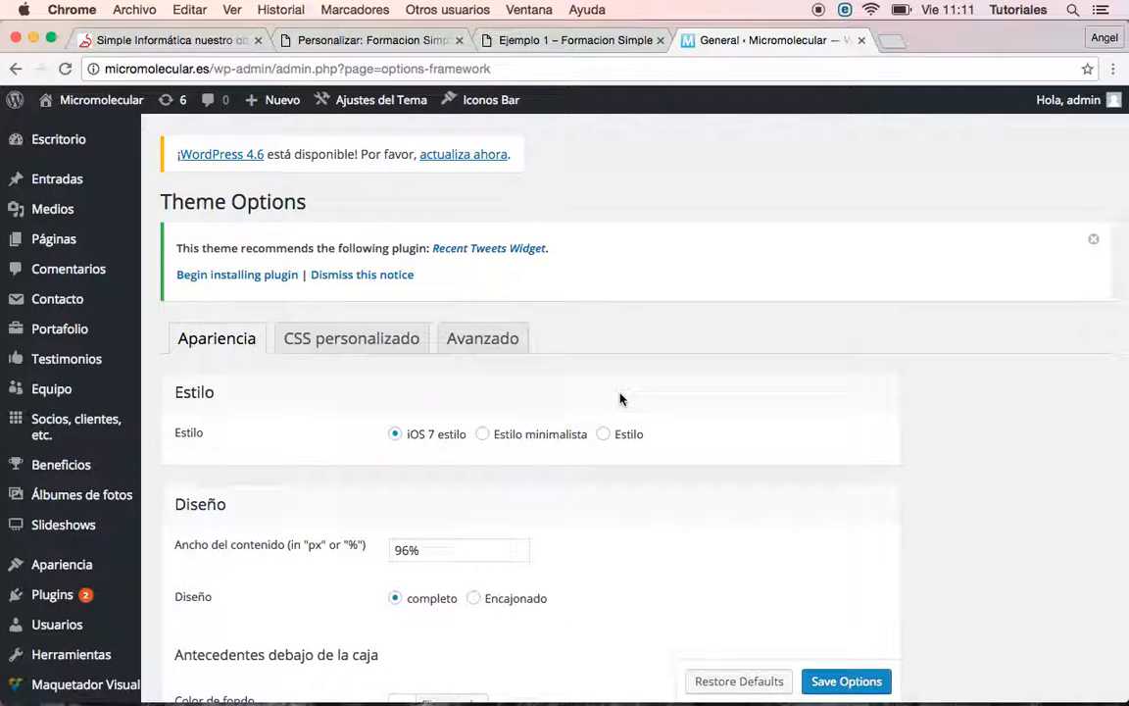
{"action": "scroll", "coordinate": [619, 396], "scroll_direction": "down", "scroll_amount": 5}
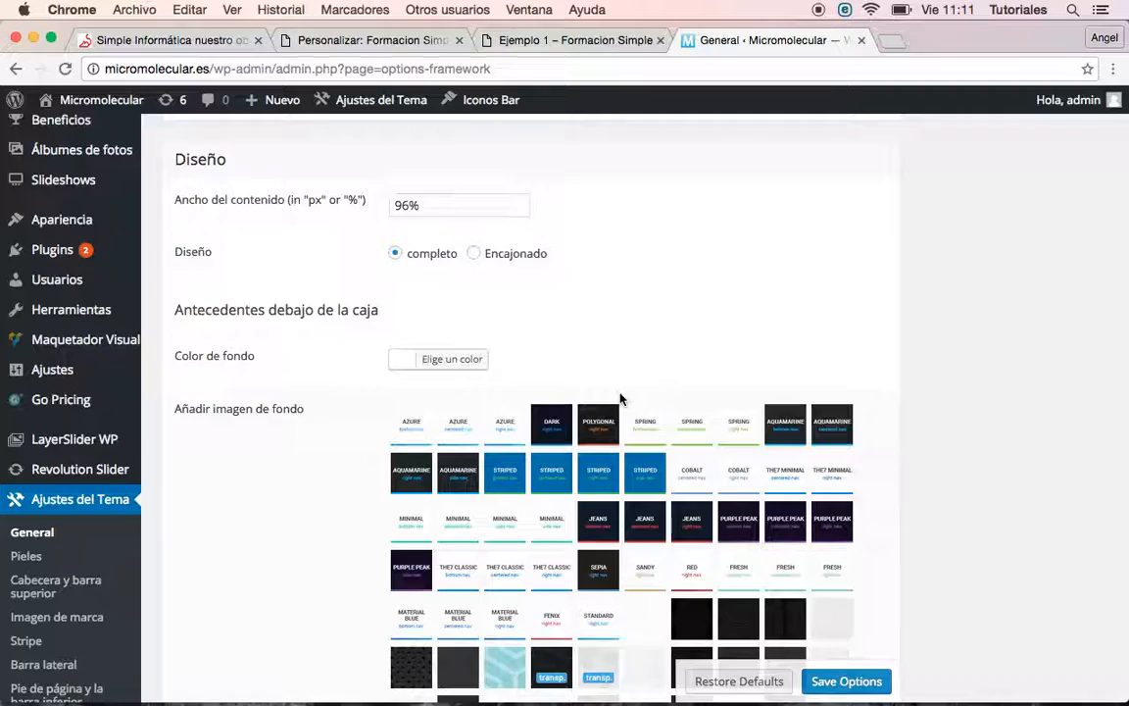
{"action": "scroll", "coordinate": [620, 396], "scroll_direction": "down", "scroll_amount": 7}
{"action": "scroll", "coordinate": [621, 400], "scroll_direction": "down", "scroll_amount": 7}
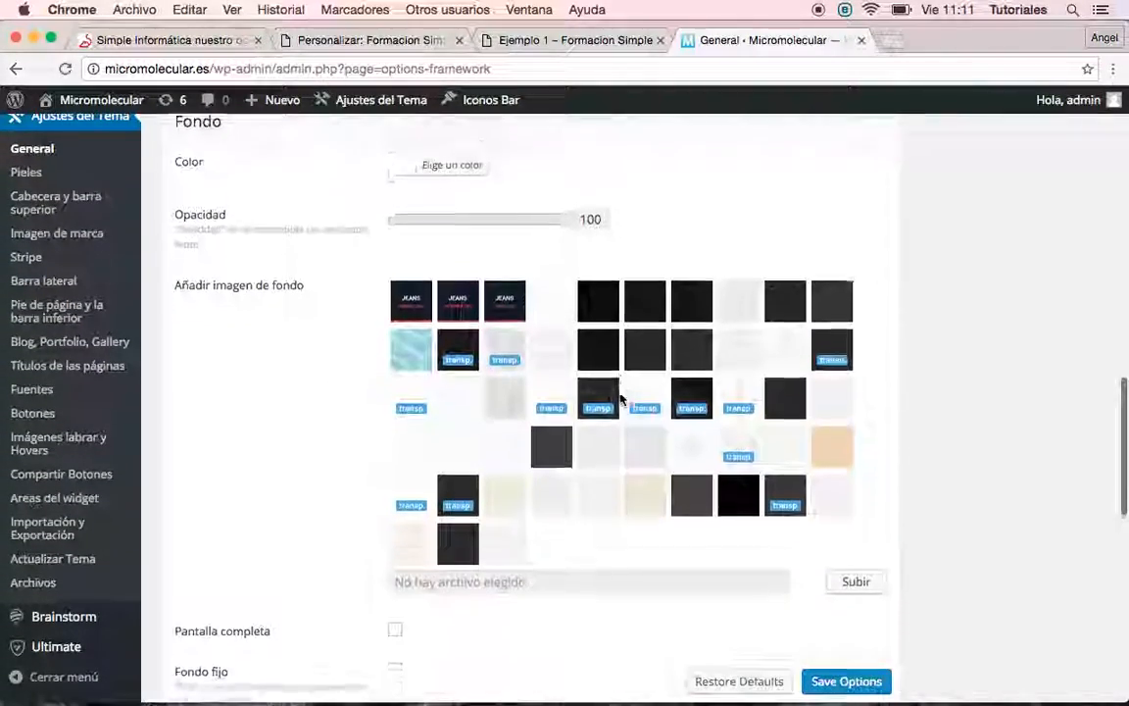
{"action": "scroll", "coordinate": [619, 396], "scroll_direction": "down", "scroll_amount": 6}
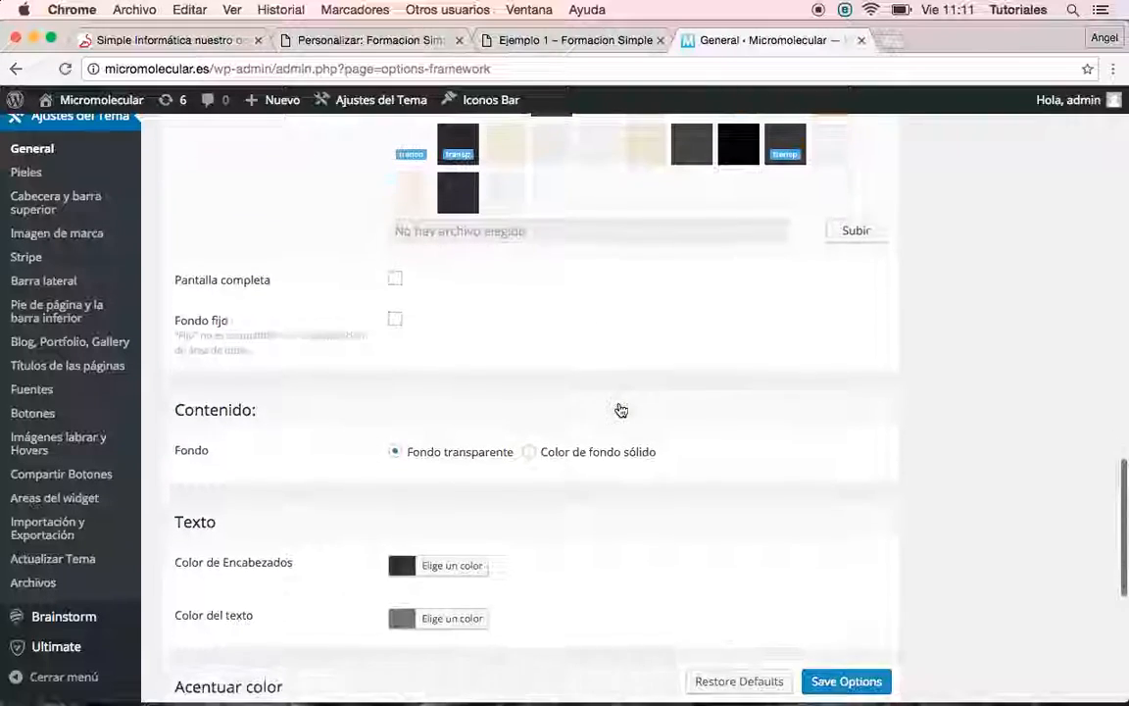
{"action": "scroll", "coordinate": [620, 410], "scroll_direction": "down", "scroll_amount": 7}
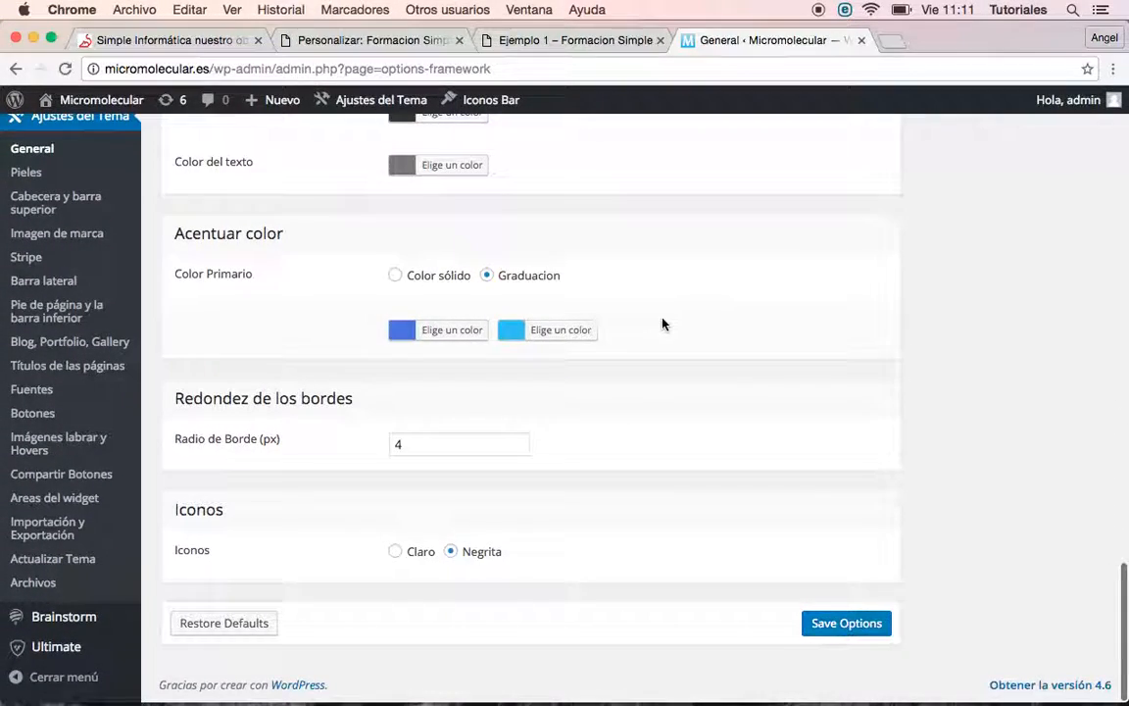
{"action": "scroll", "coordinate": [663, 324], "scroll_direction": "up", "scroll_amount": 20}
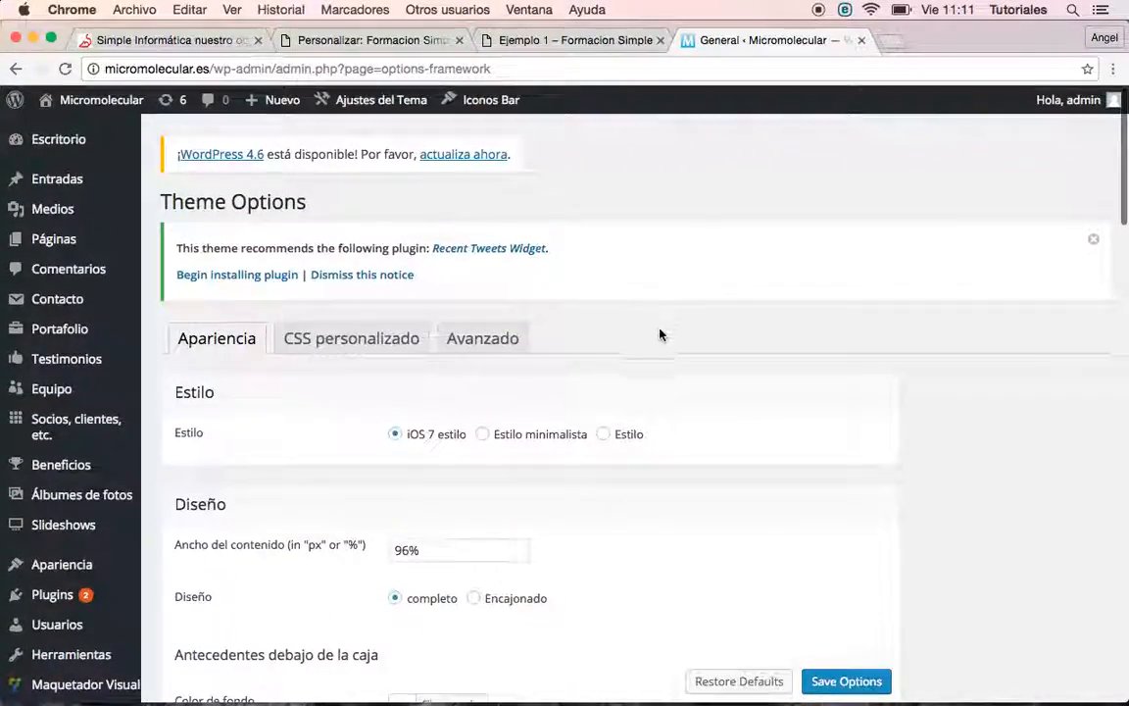
{"action": "scroll", "coordinate": [659, 338], "scroll_direction": "down", "scroll_amount": 3}
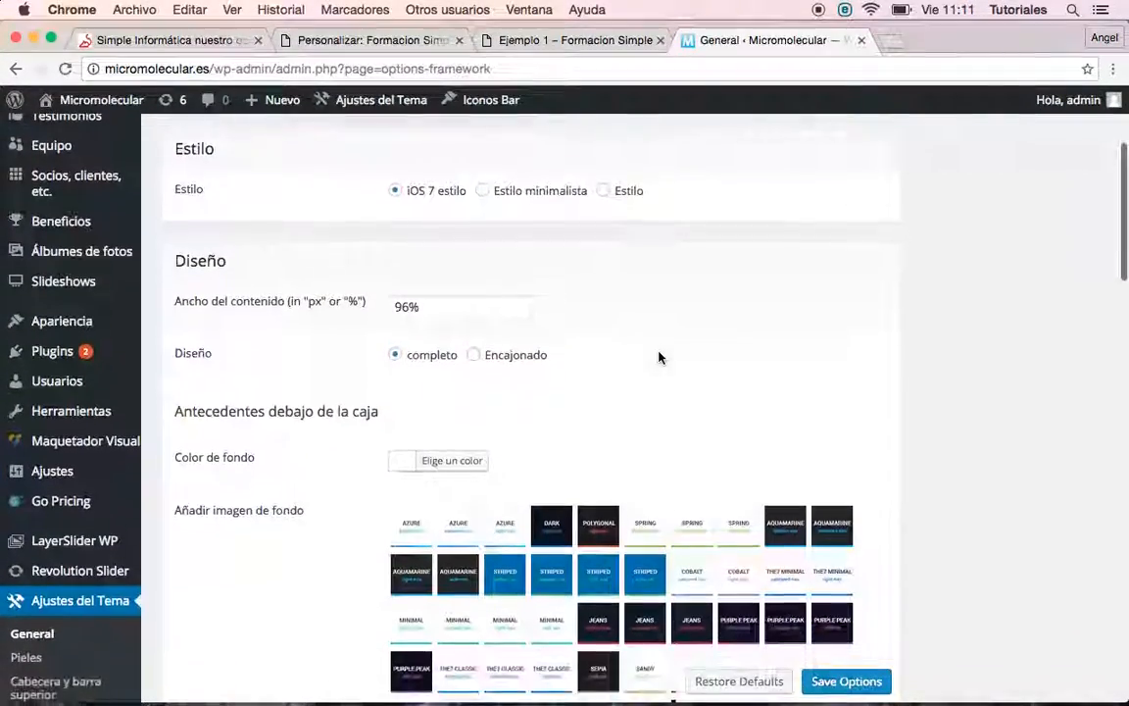
{"action": "scroll", "coordinate": [659, 357], "scroll_direction": "down", "scroll_amount": 10}
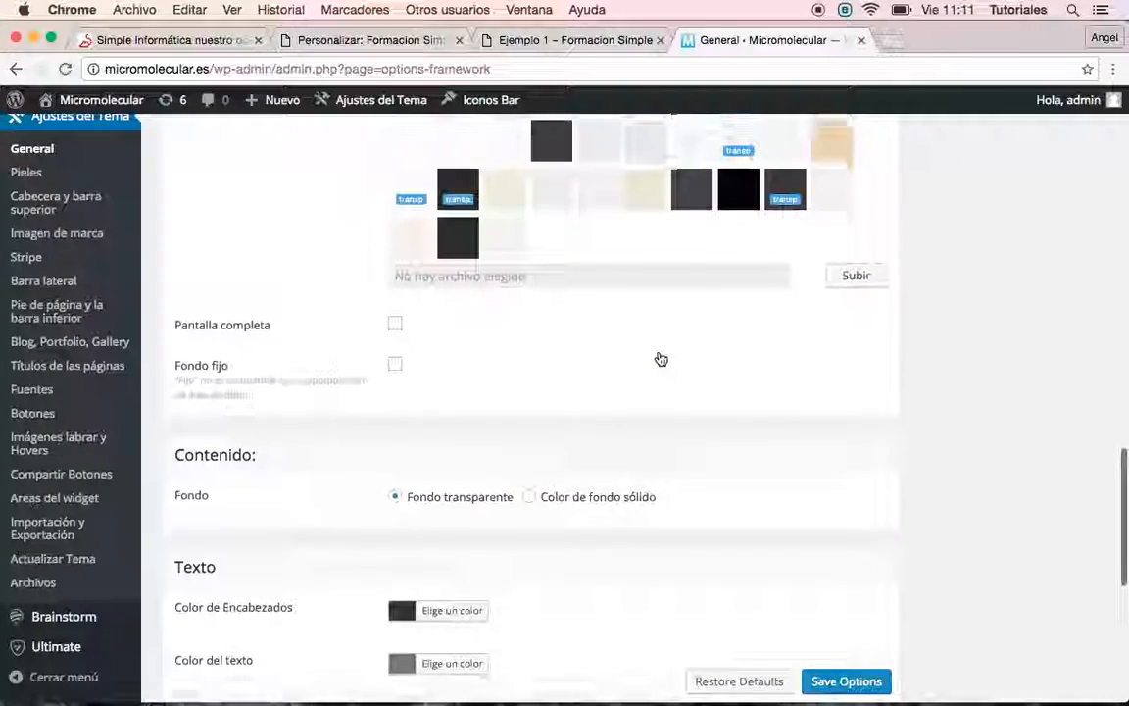
{"action": "scroll", "coordinate": [661, 358], "scroll_direction": "down", "scroll_amount": 6}
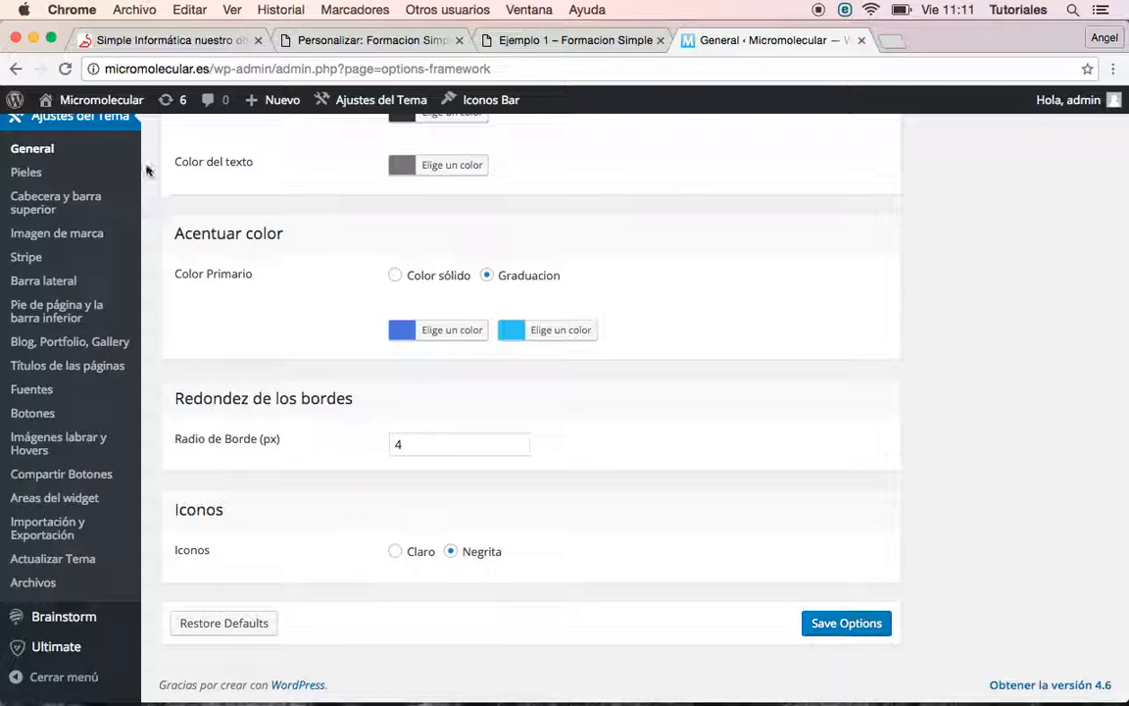
{"action": "left_click", "coordinate": [177, 39]}
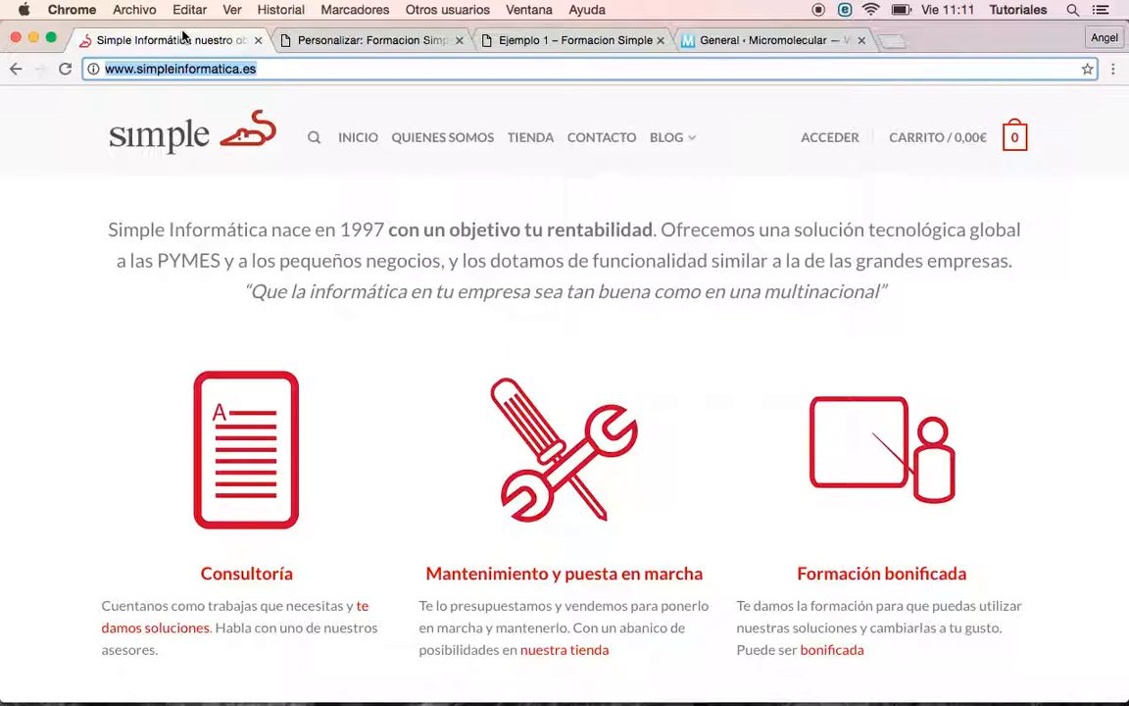